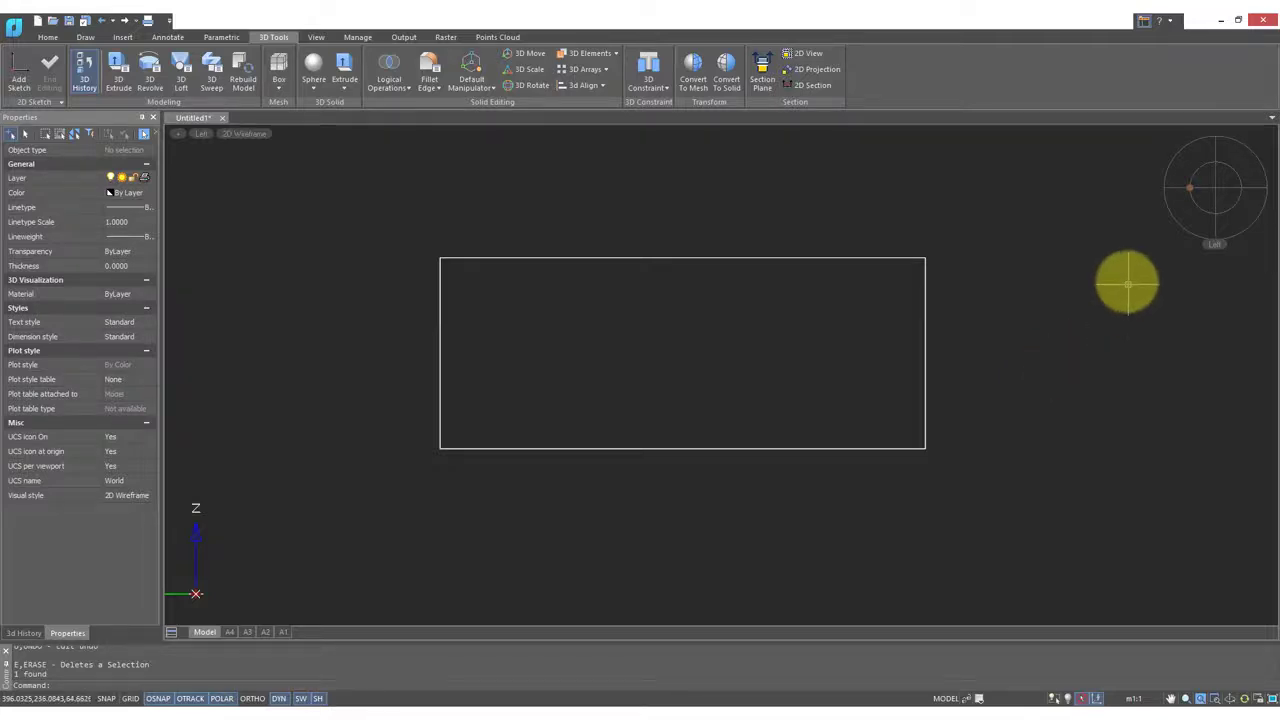
# Switch to the Top NW isometric view and apply the Gouraud shaded with edges visual style
pyautogui.click(1210, 176)
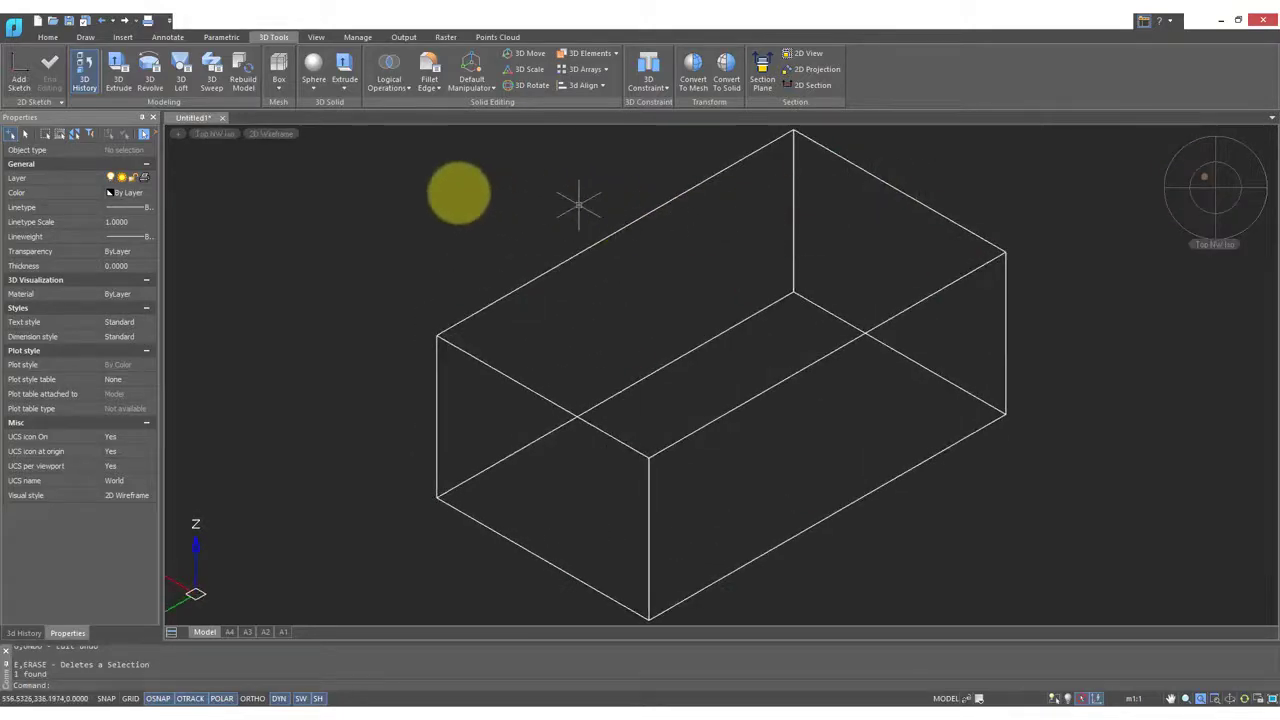
pyautogui.click(275, 134)
pyautogui.click(323, 231)
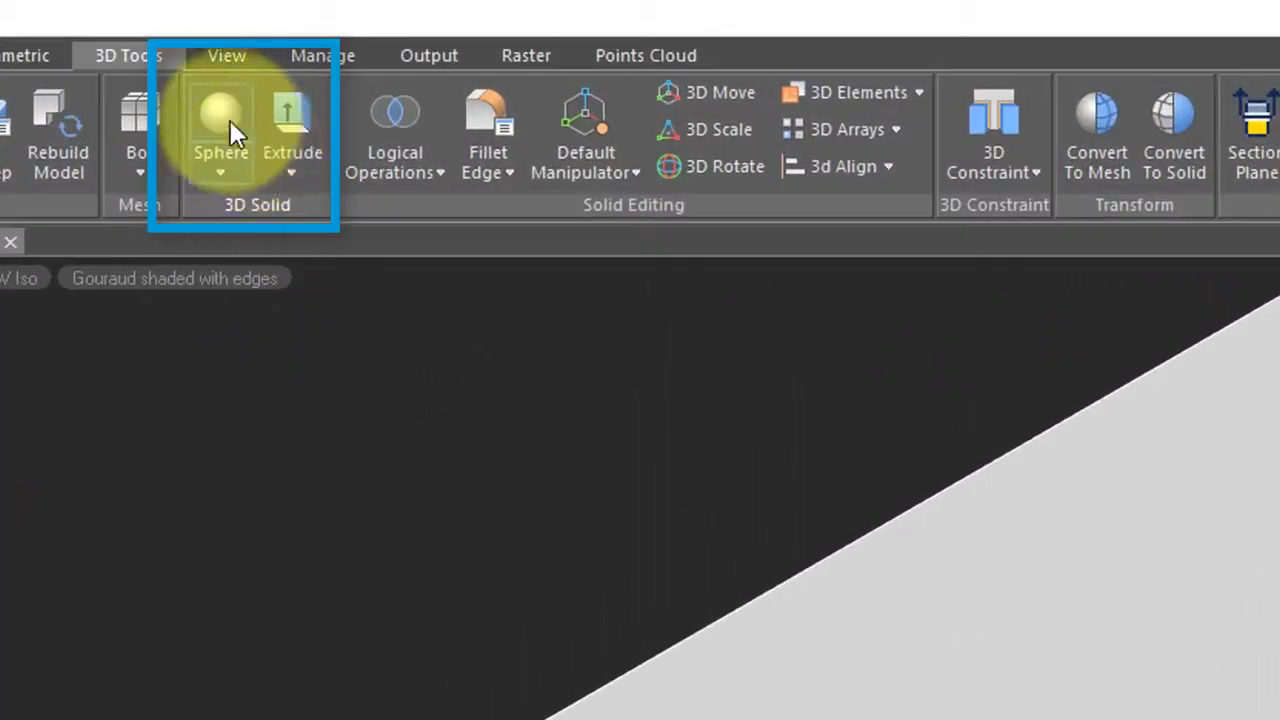
# Draw a sphere centred on the box's front corner
pyautogui.click(220, 118)
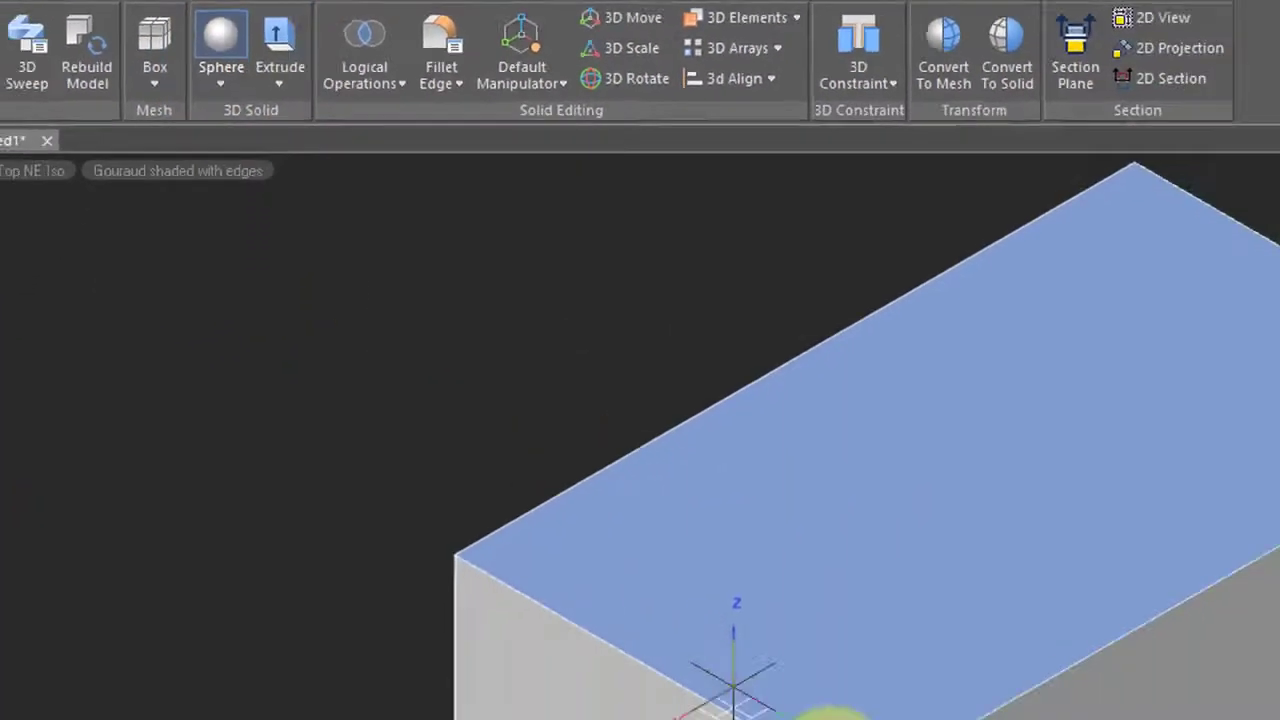
pyautogui.click(665, 452)
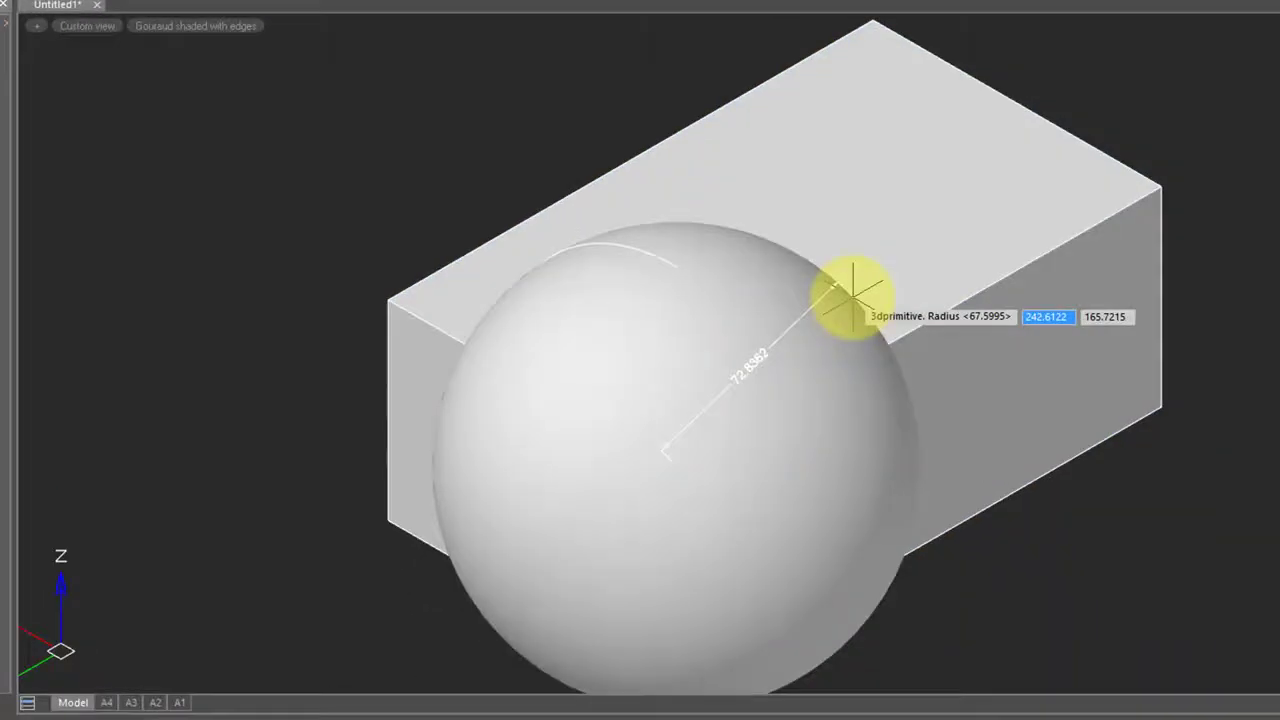
pyautogui.click(829, 287)
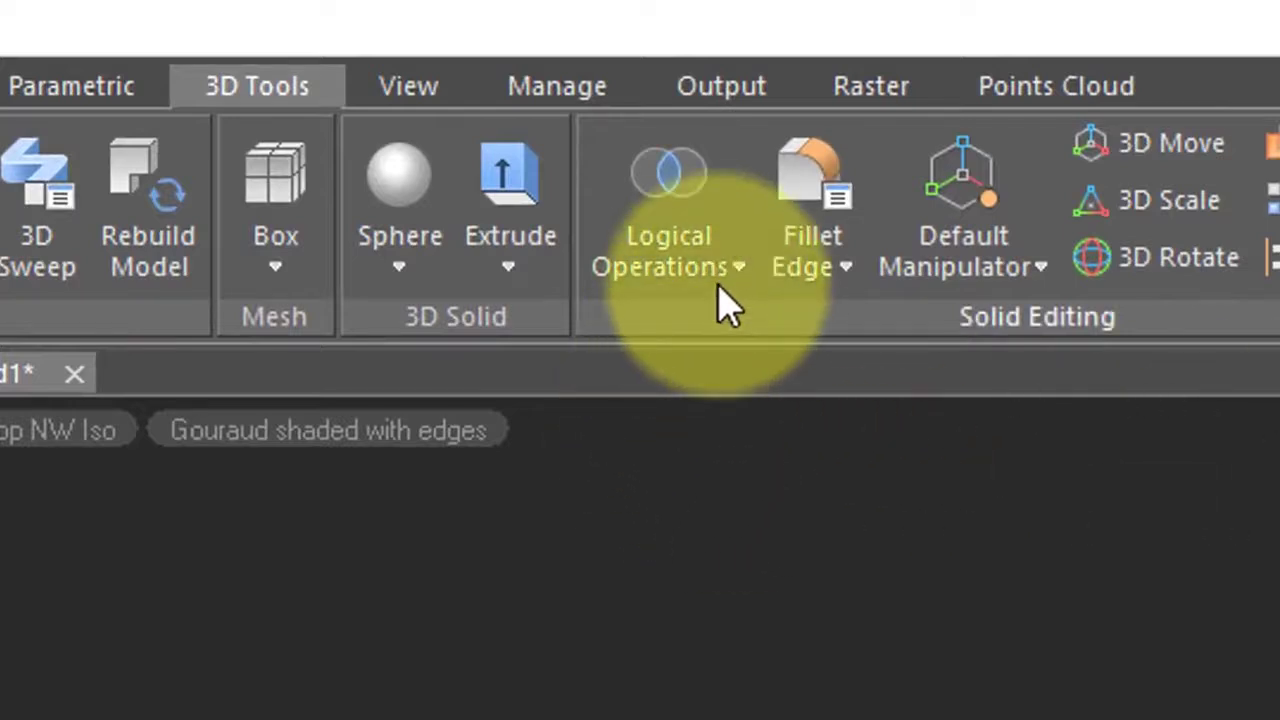
# Unite the box and the sphere into a single solid
pyautogui.click(731, 270)
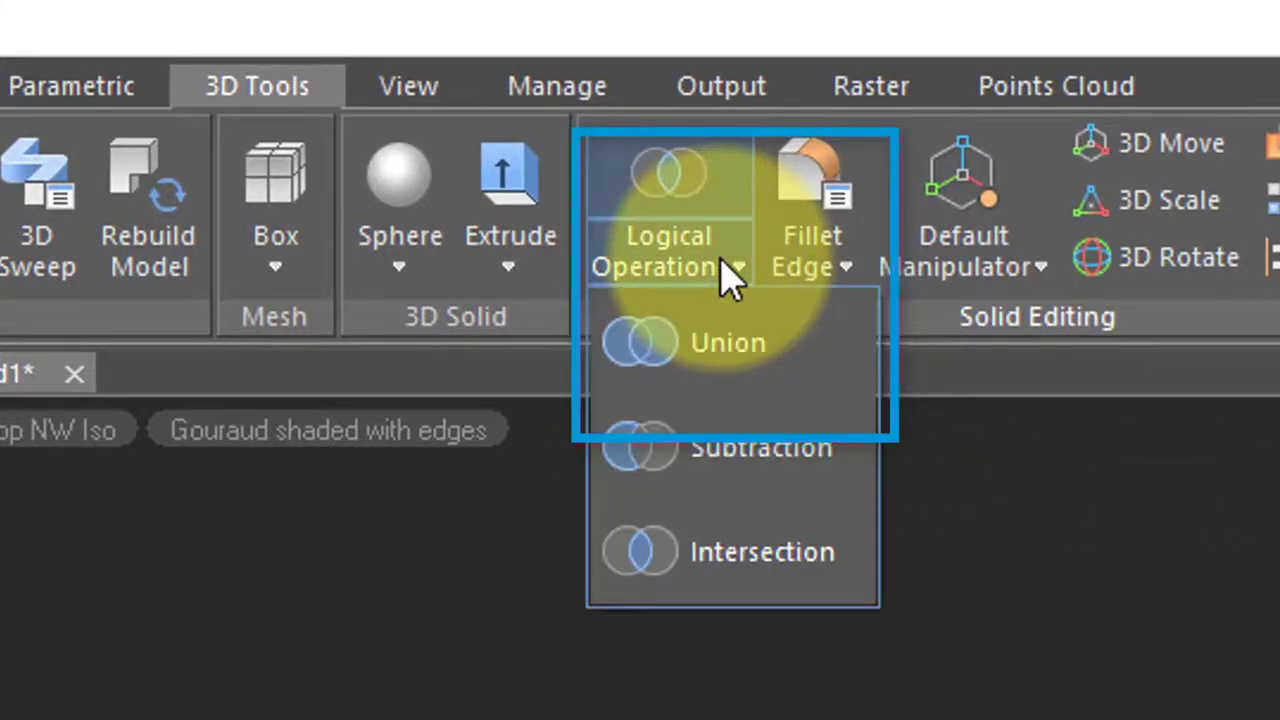
pyautogui.click(729, 332)
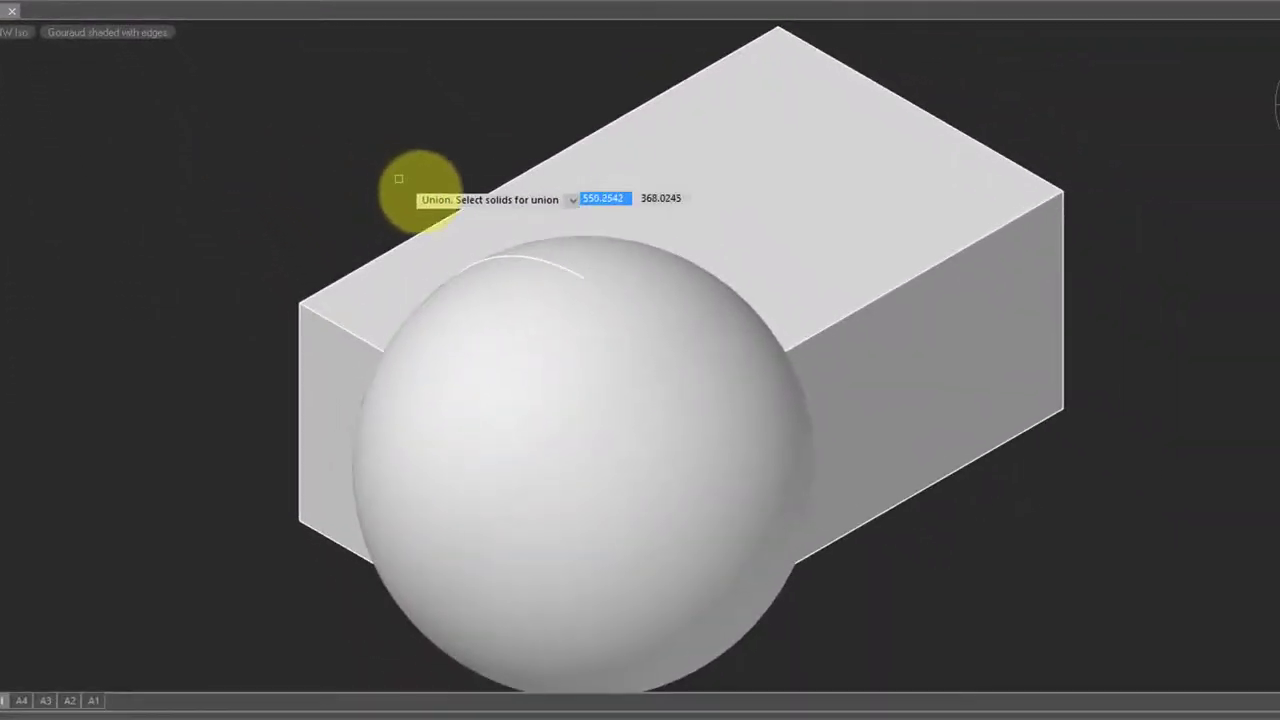
pyautogui.click(455, 215)
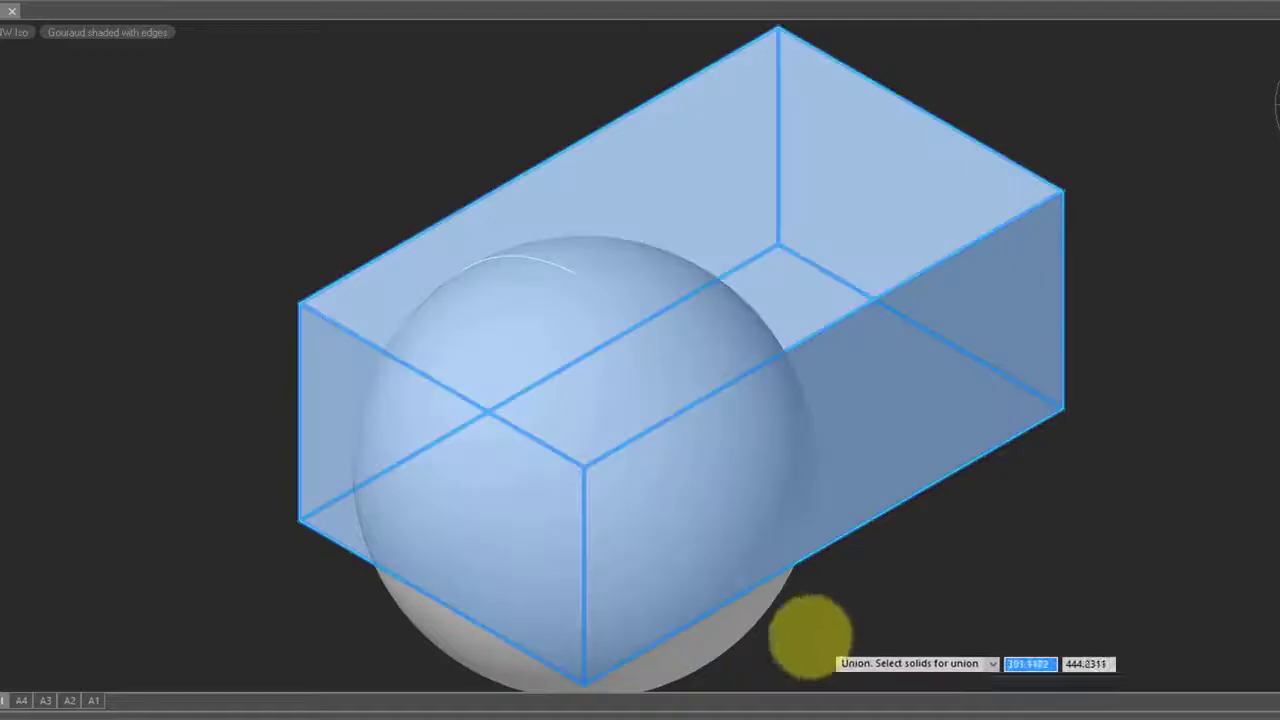
pyautogui.click(760, 614)
pyautogui.press('Return')
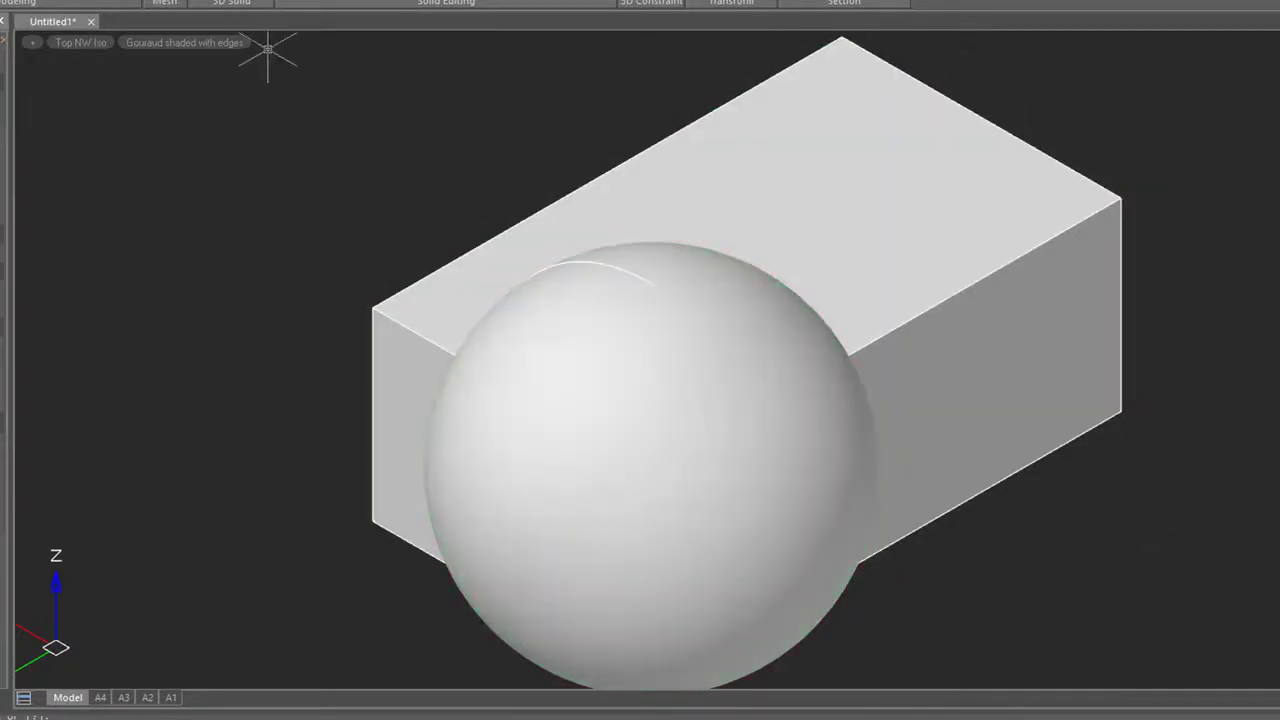
pyautogui.click(326, 1)
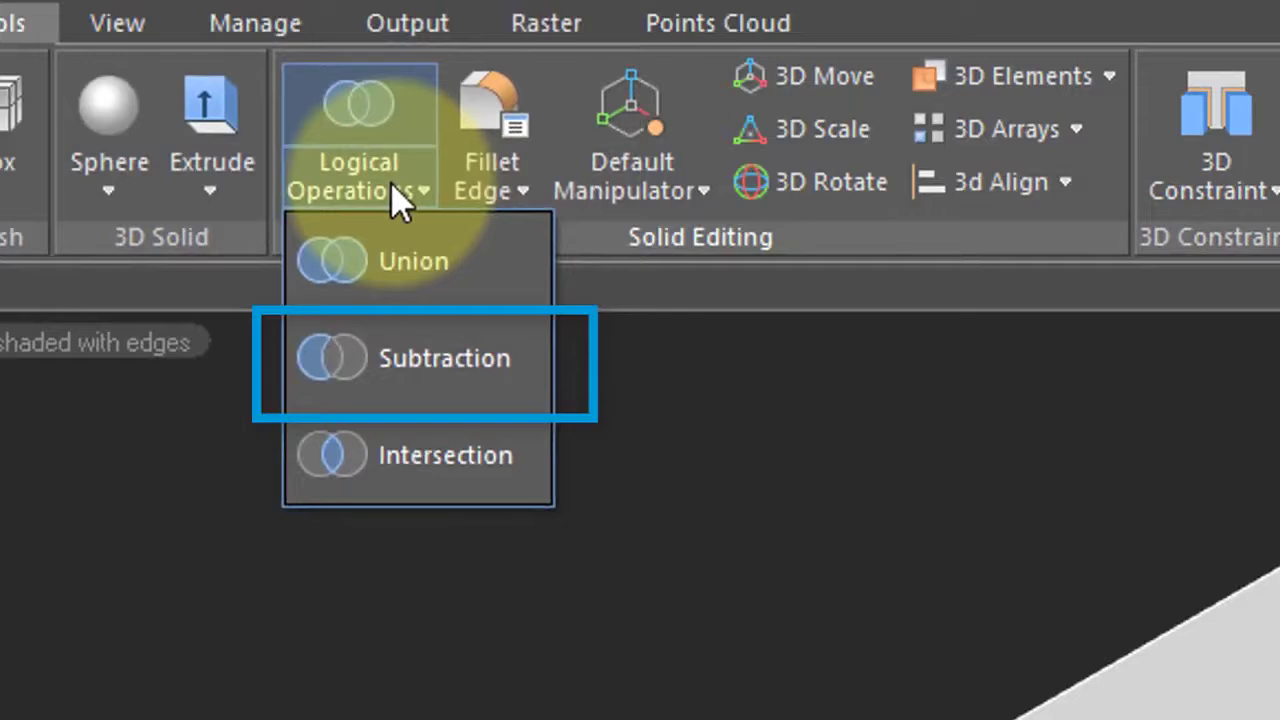
pyautogui.click(400, 338)
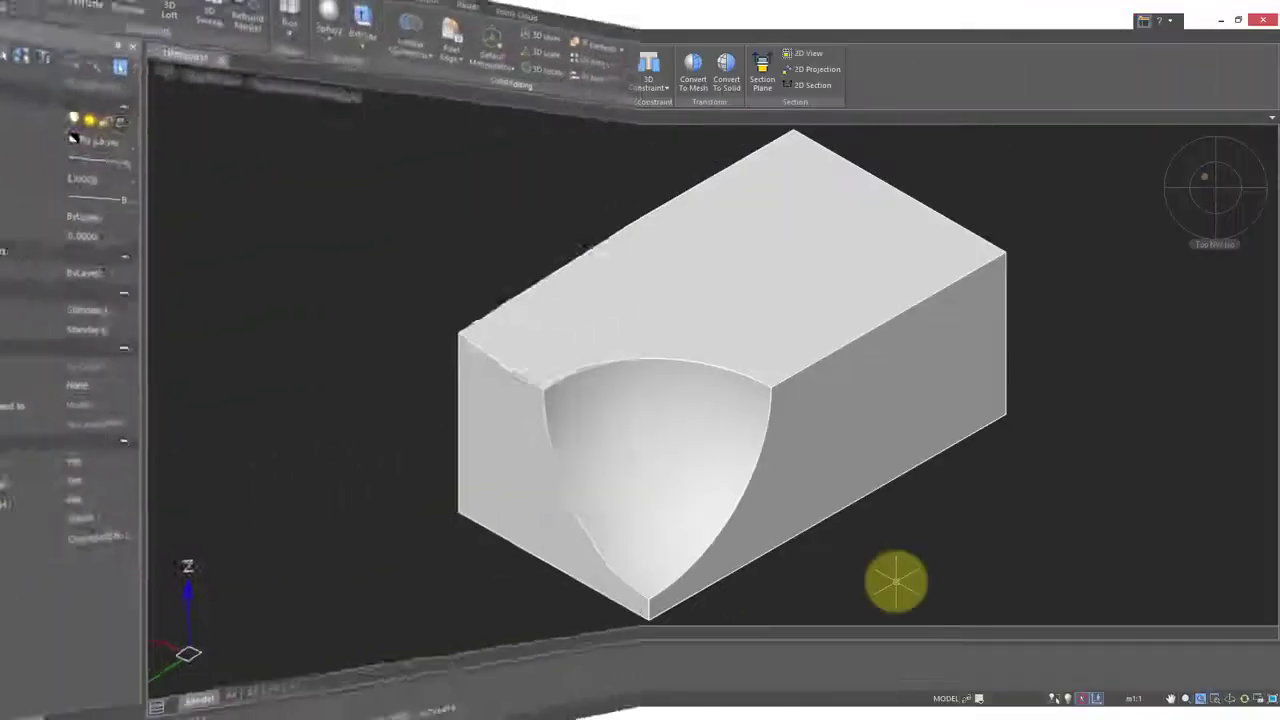
pyautogui.write('u')
pyautogui.press('Return')
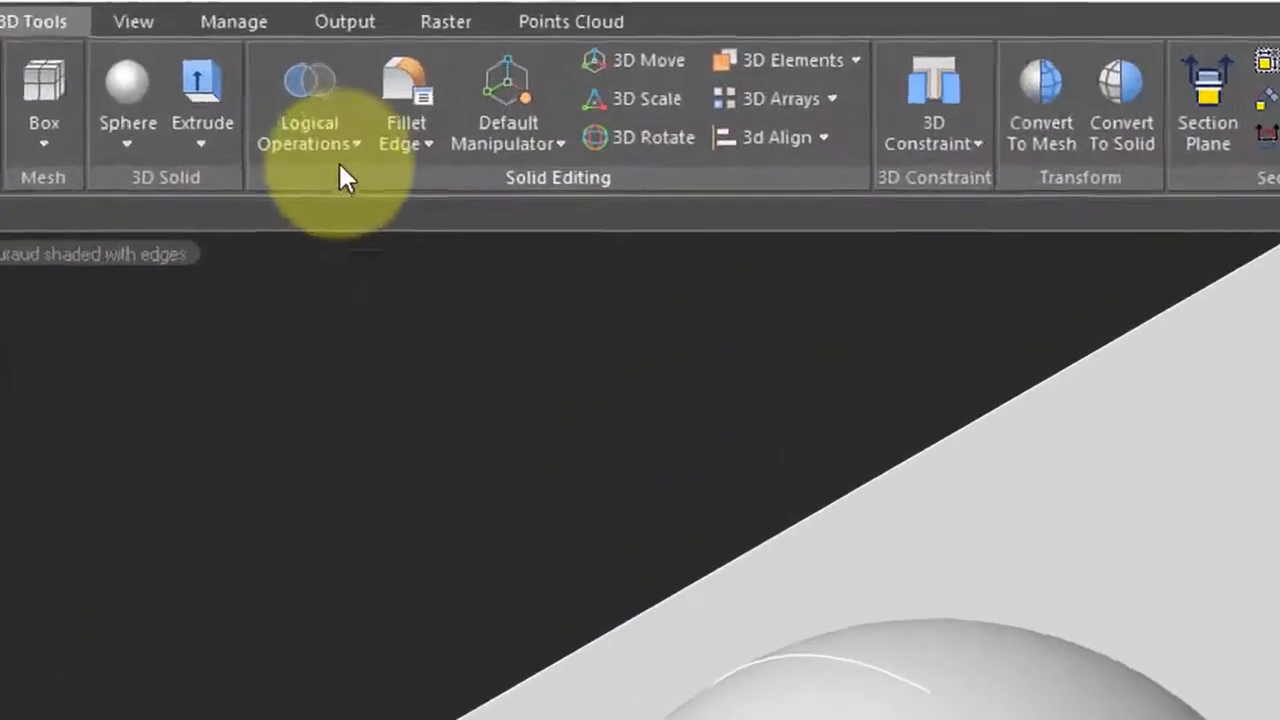
# Intersect the box and sphere to keep only their eighth-sphere overlap, then view it from SW Iso
pyautogui.click(403, 90)
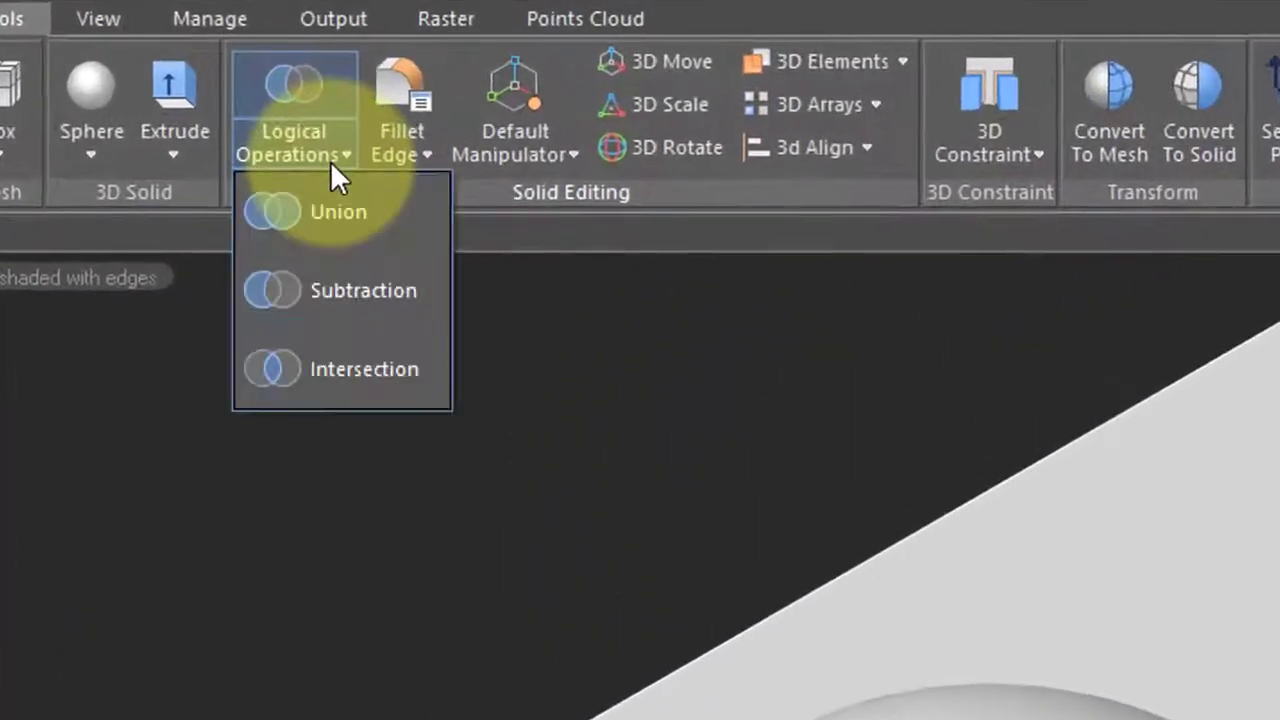
pyautogui.click(314, 366)
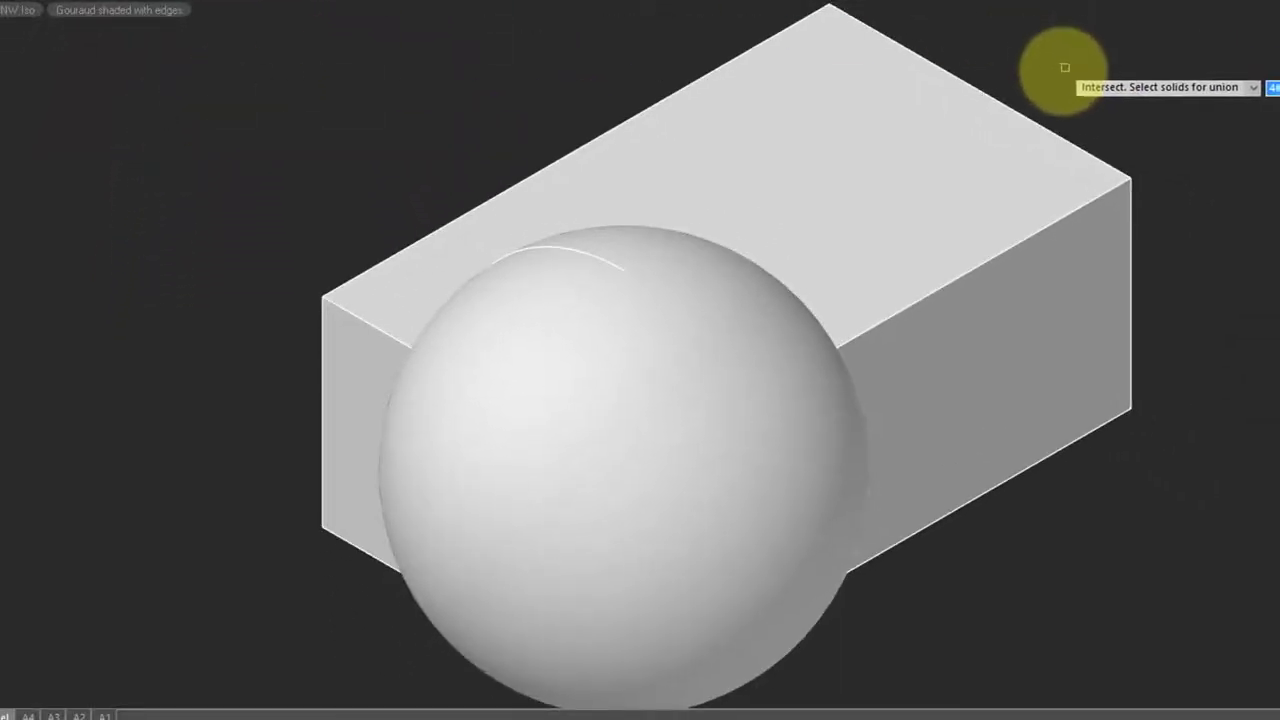
pyautogui.click(1050, 124)
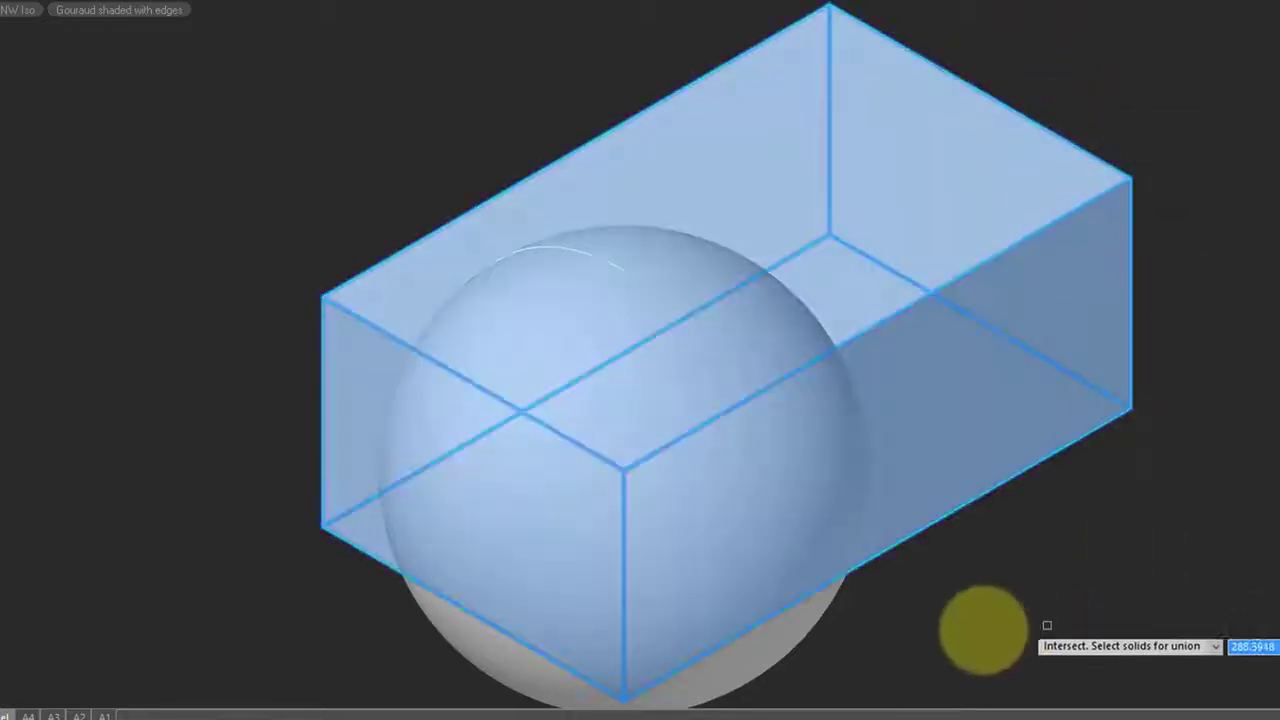
pyautogui.click(827, 611)
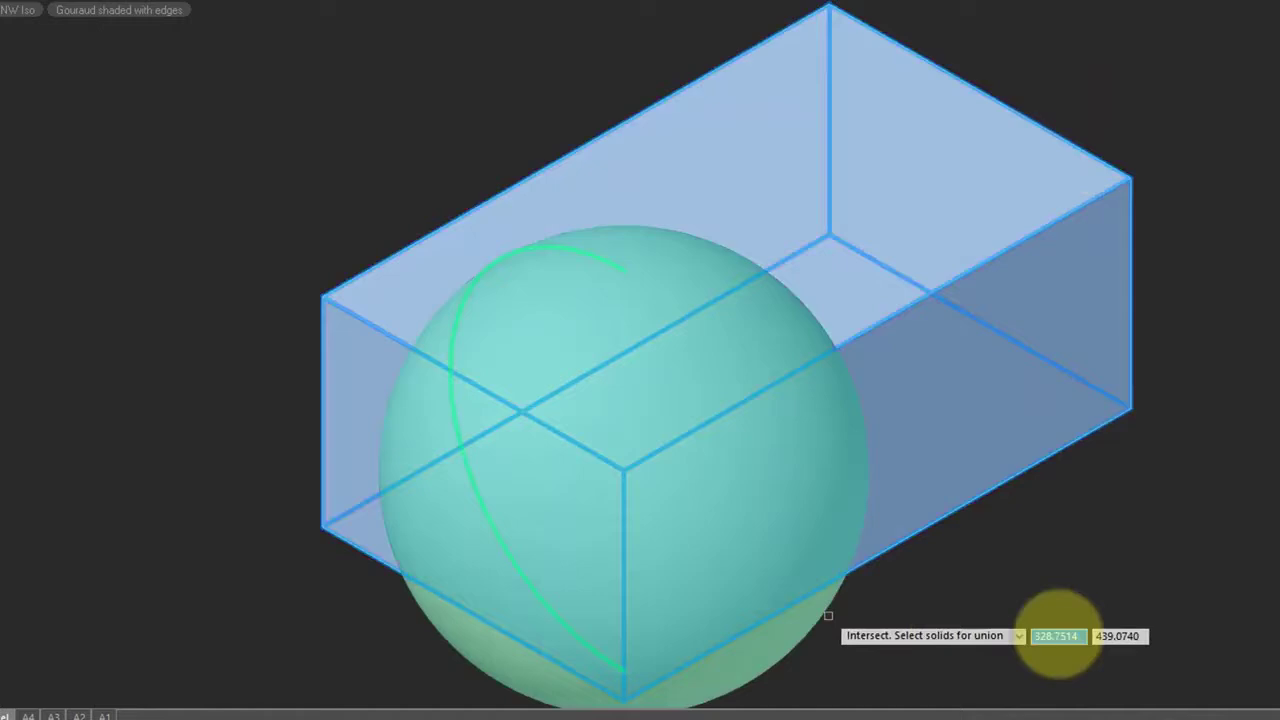
pyautogui.press('Return')
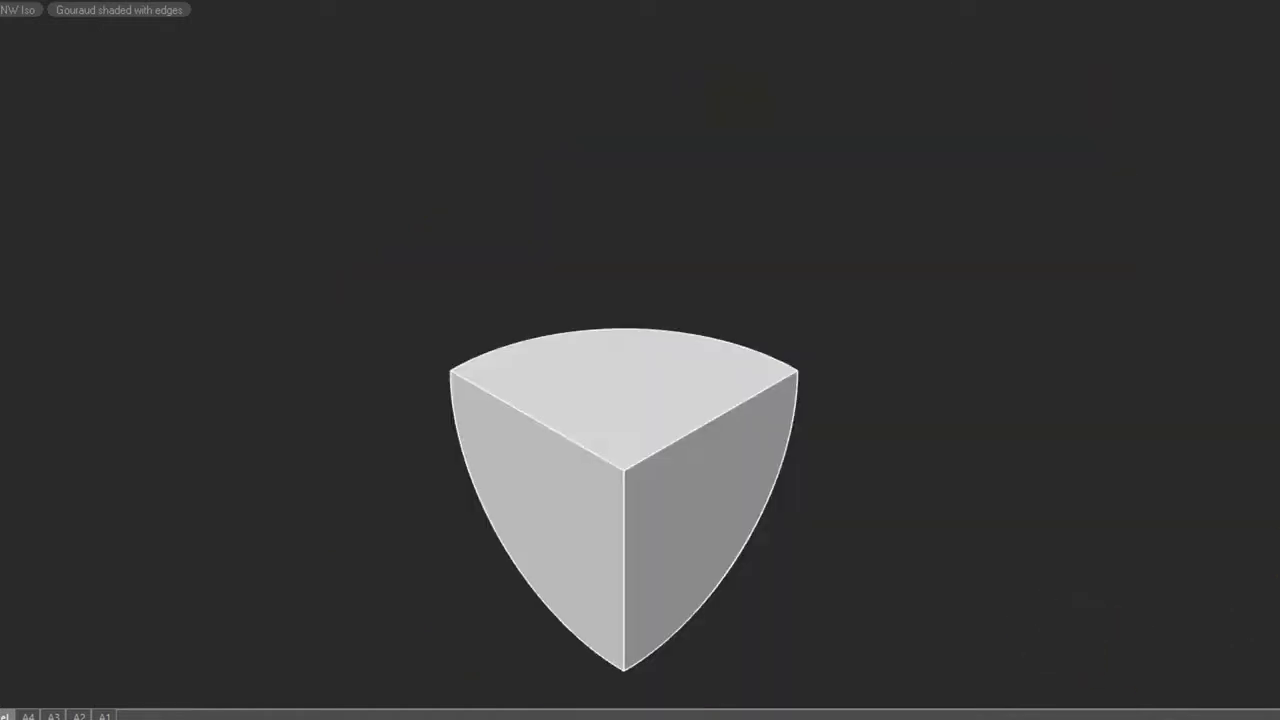
pyautogui.hotkey('ctrl', 'r')
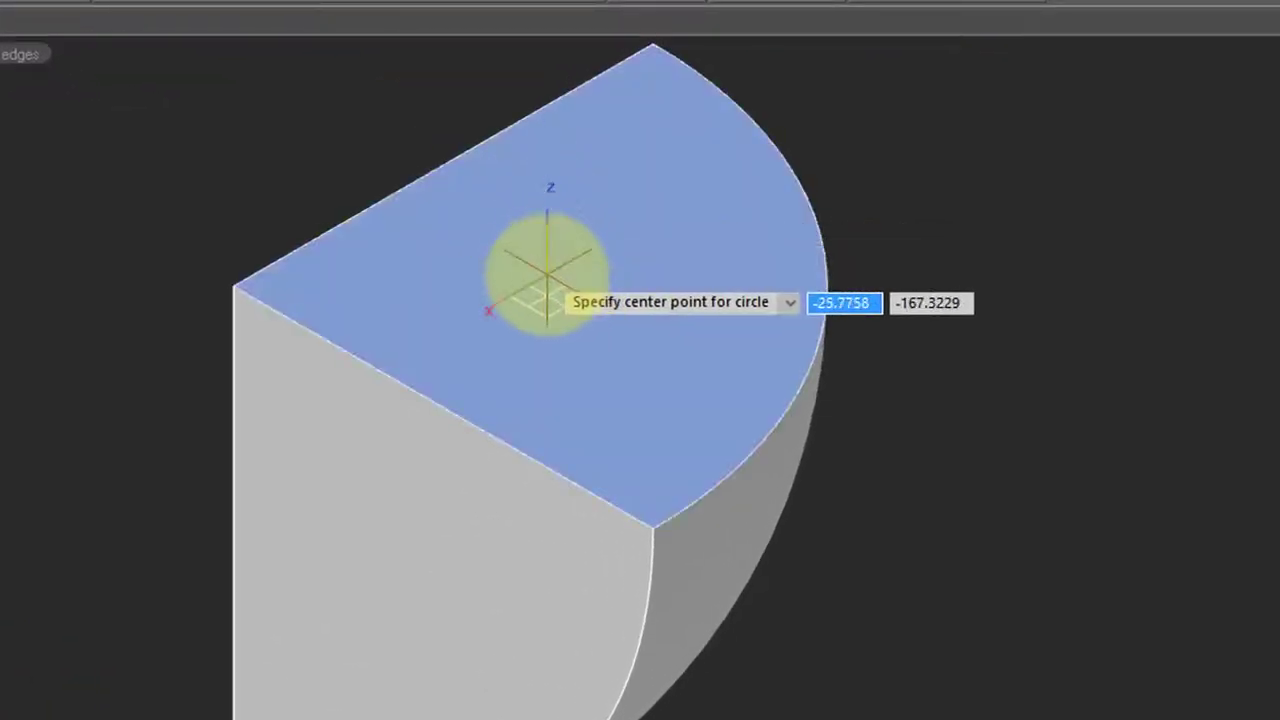
# Draw a circle on the top face and extrude it downward into a cylinder below the solid
pyautogui.click(567, 293)
pyautogui.click(634, 318)
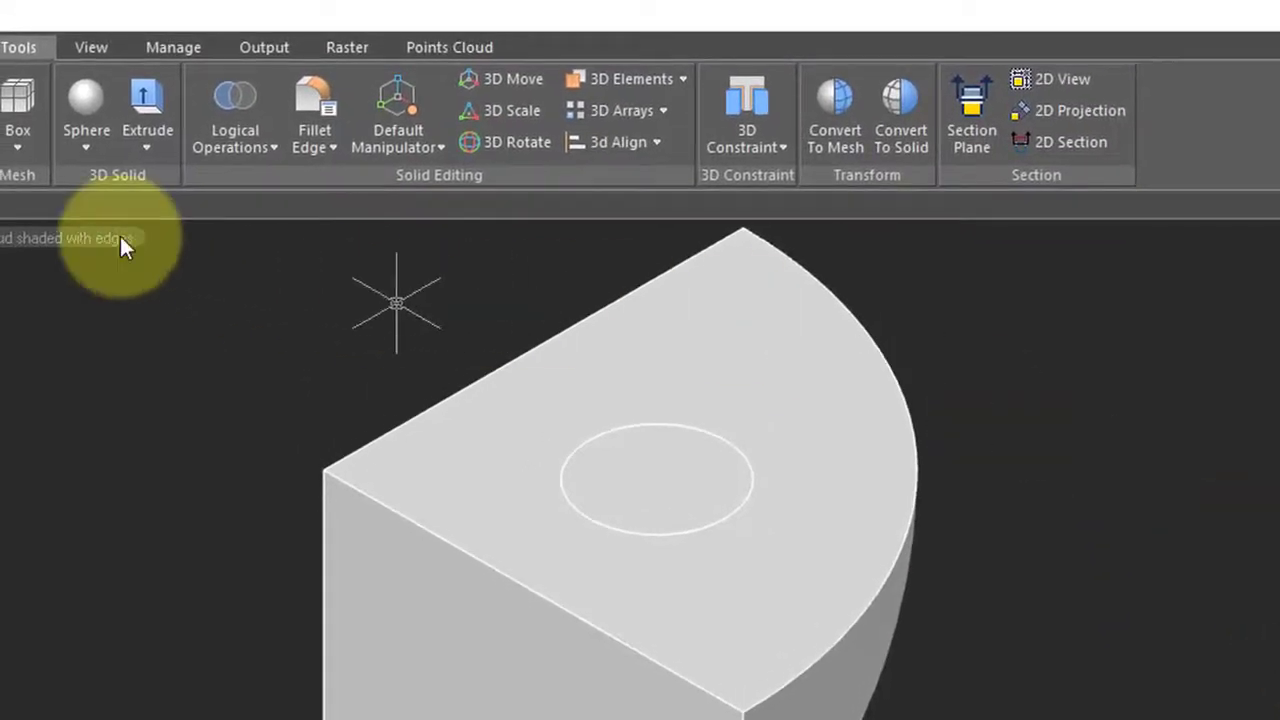
pyautogui.click(150, 108)
pyautogui.click(710, 517)
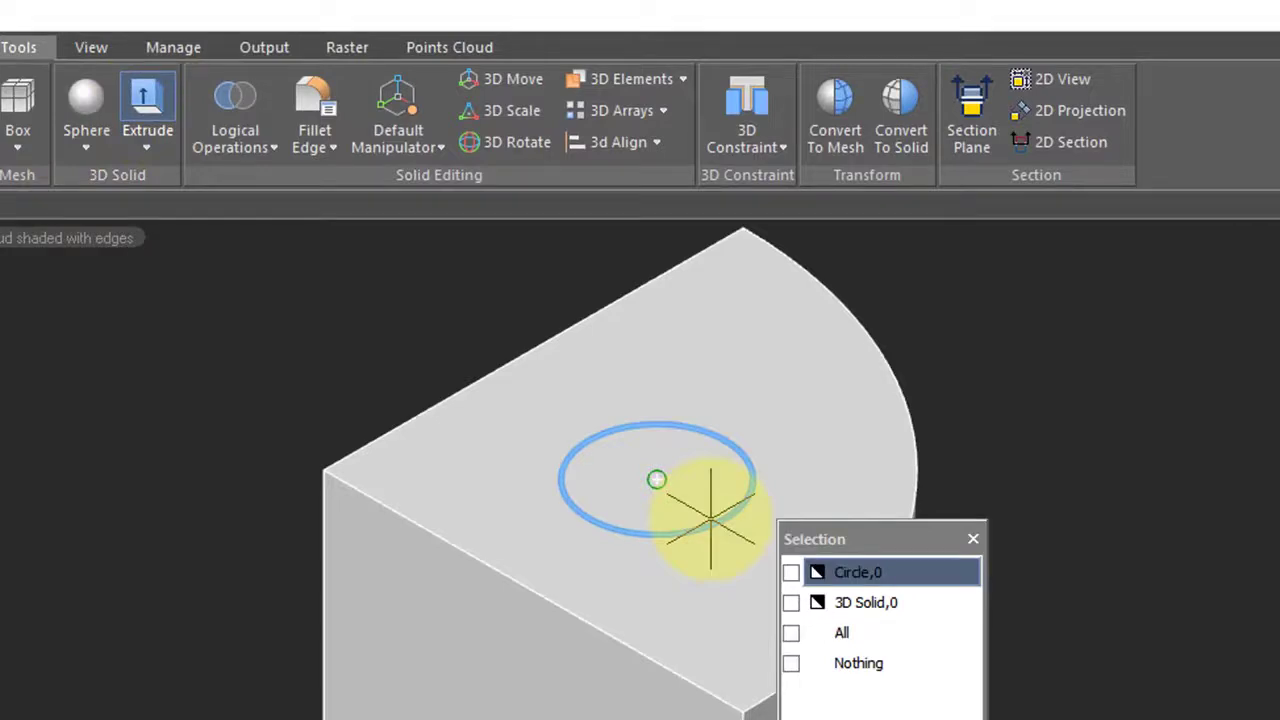
pyautogui.click(791, 572)
pyautogui.press('Return')
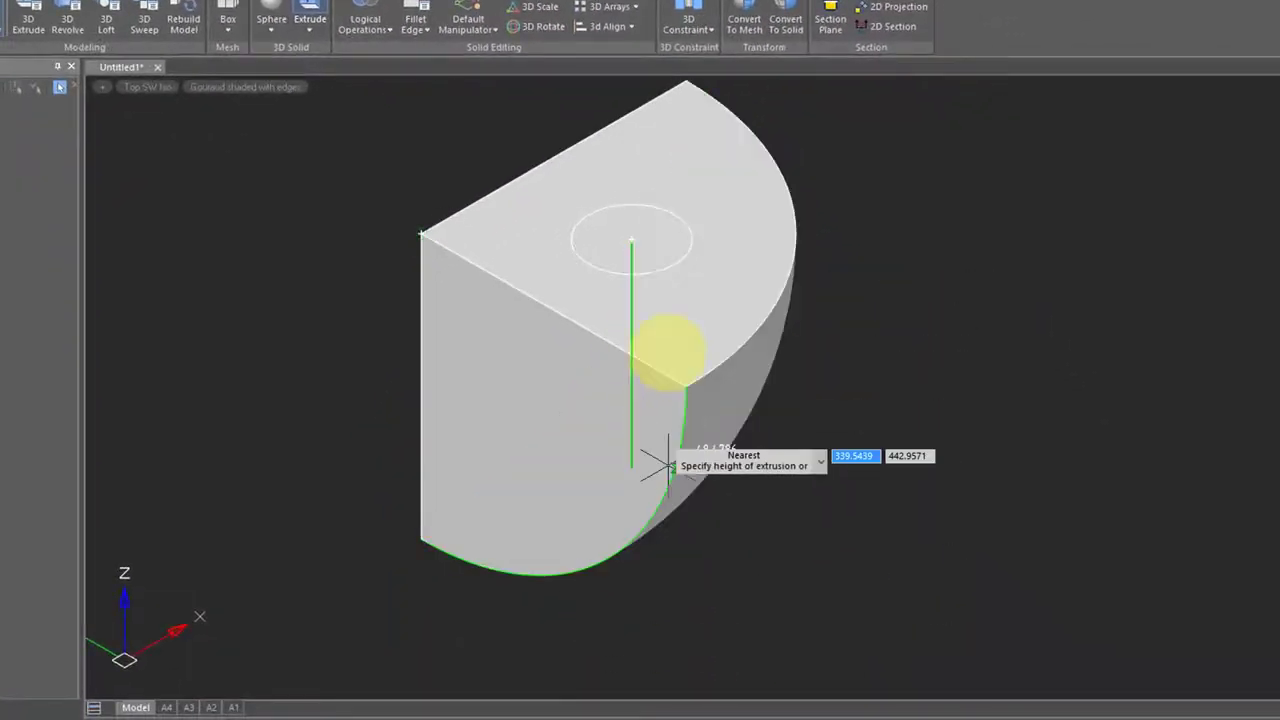
pyautogui.click(663, 591)
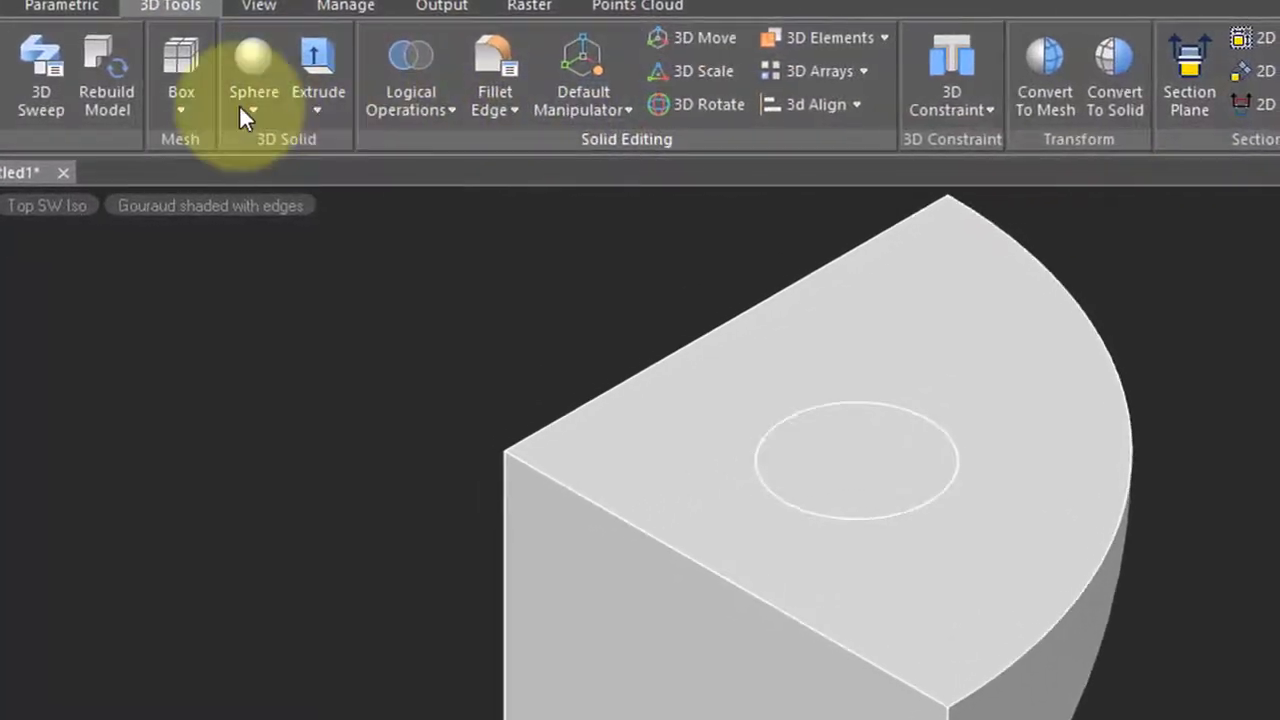
# Subtract the cylinder from the eighth-sphere solid to cut a round hole through it
pyautogui.click(396, 88)
pyautogui.click(420, 217)
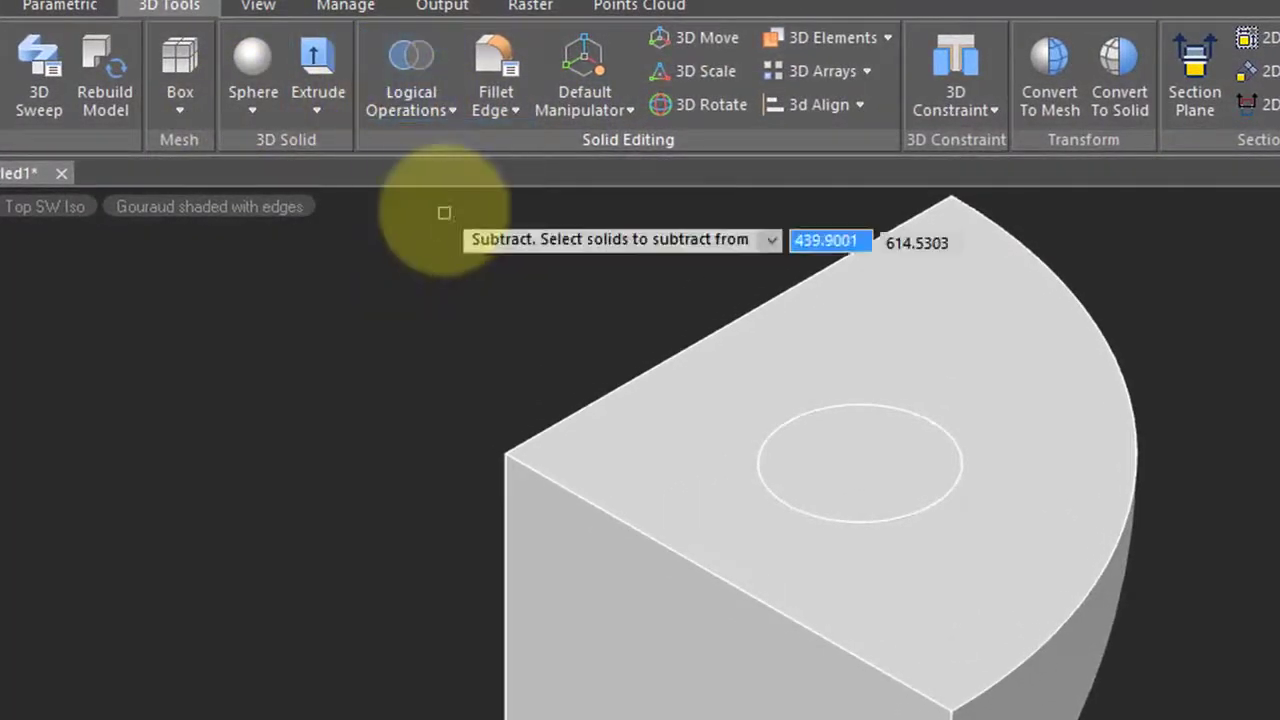
pyautogui.click(1083, 587)
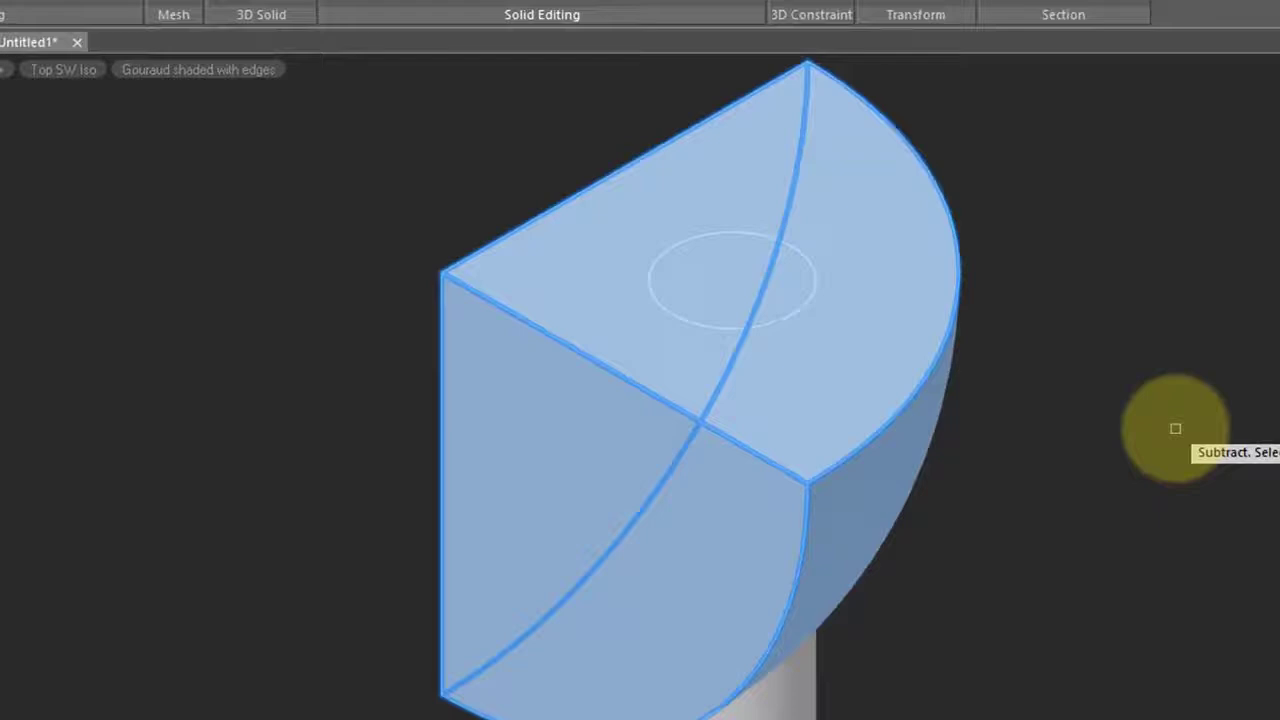
pyautogui.press('Return')
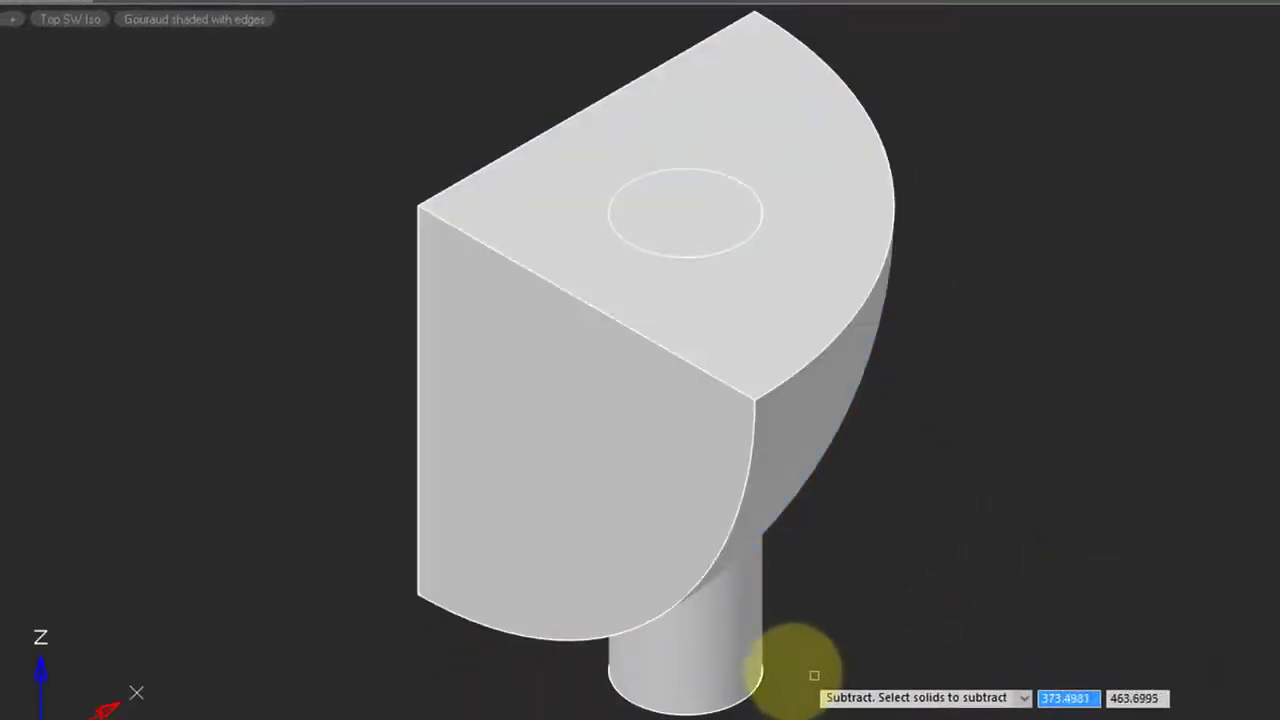
pyautogui.click(752, 665)
pyautogui.press('Return')
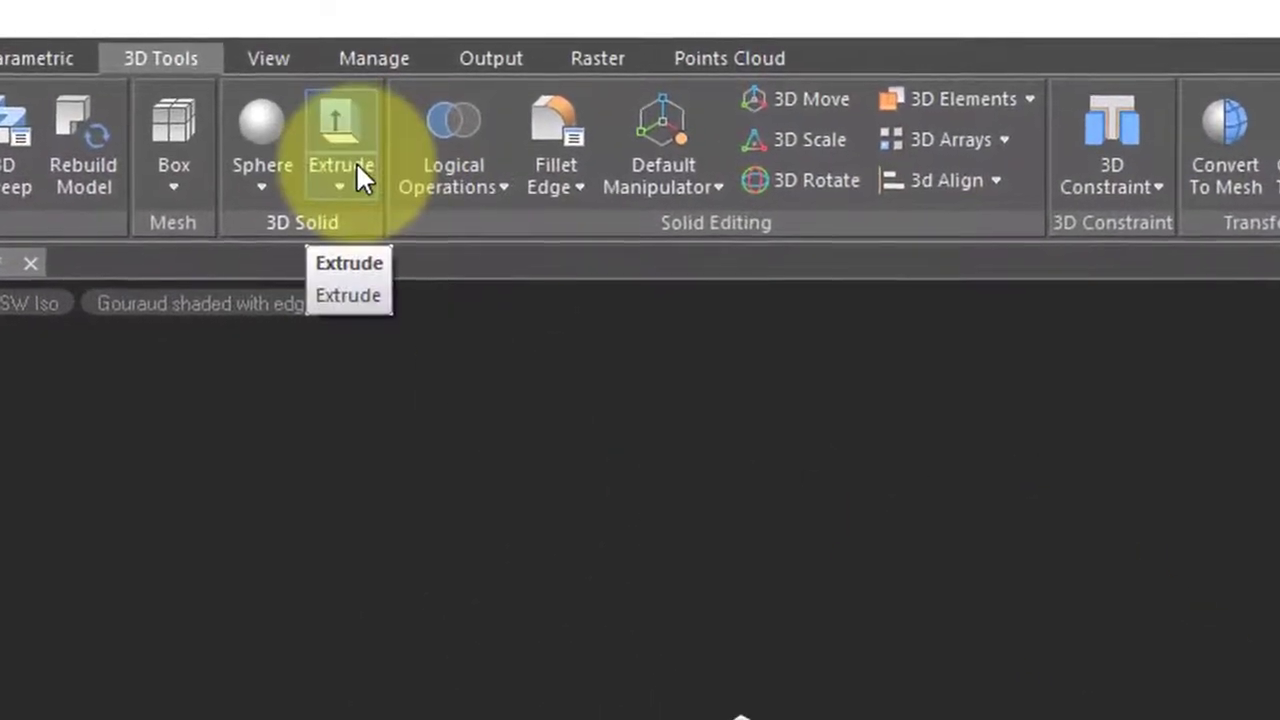
# Use Offset Edge on the top face to offset its outer loop inward
pyautogui.click(352, 170)
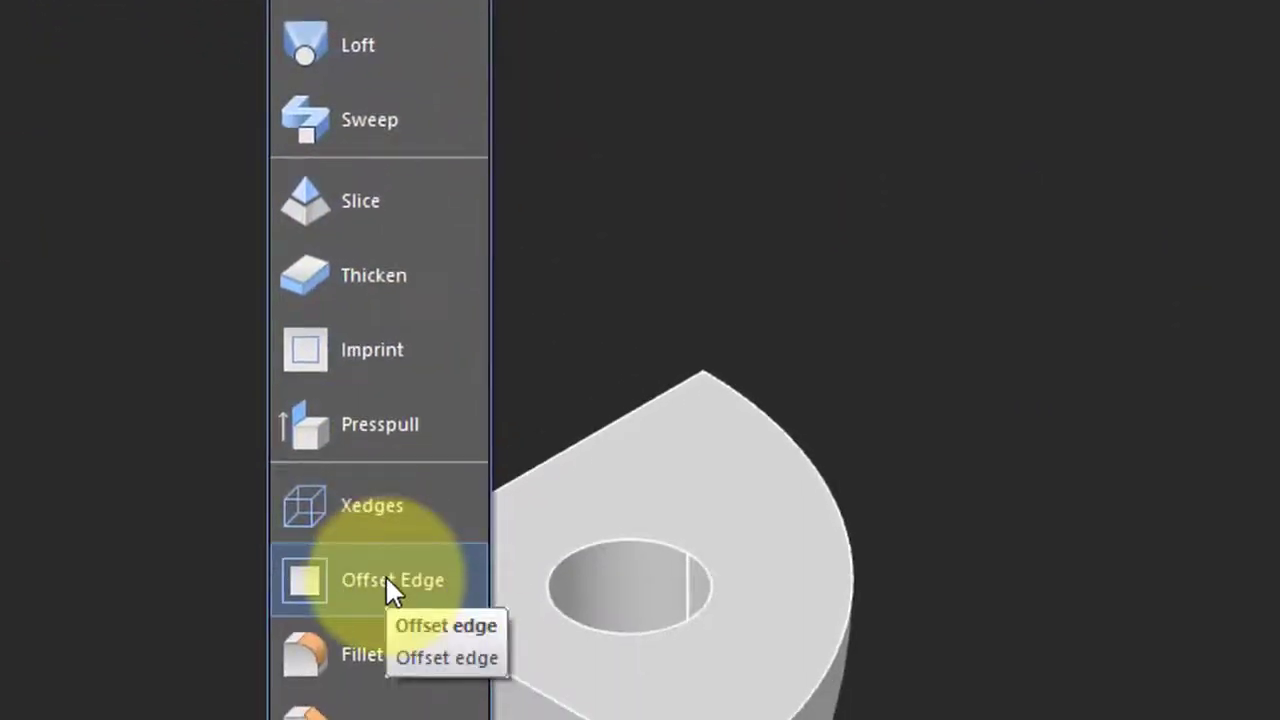
pyautogui.click(399, 646)
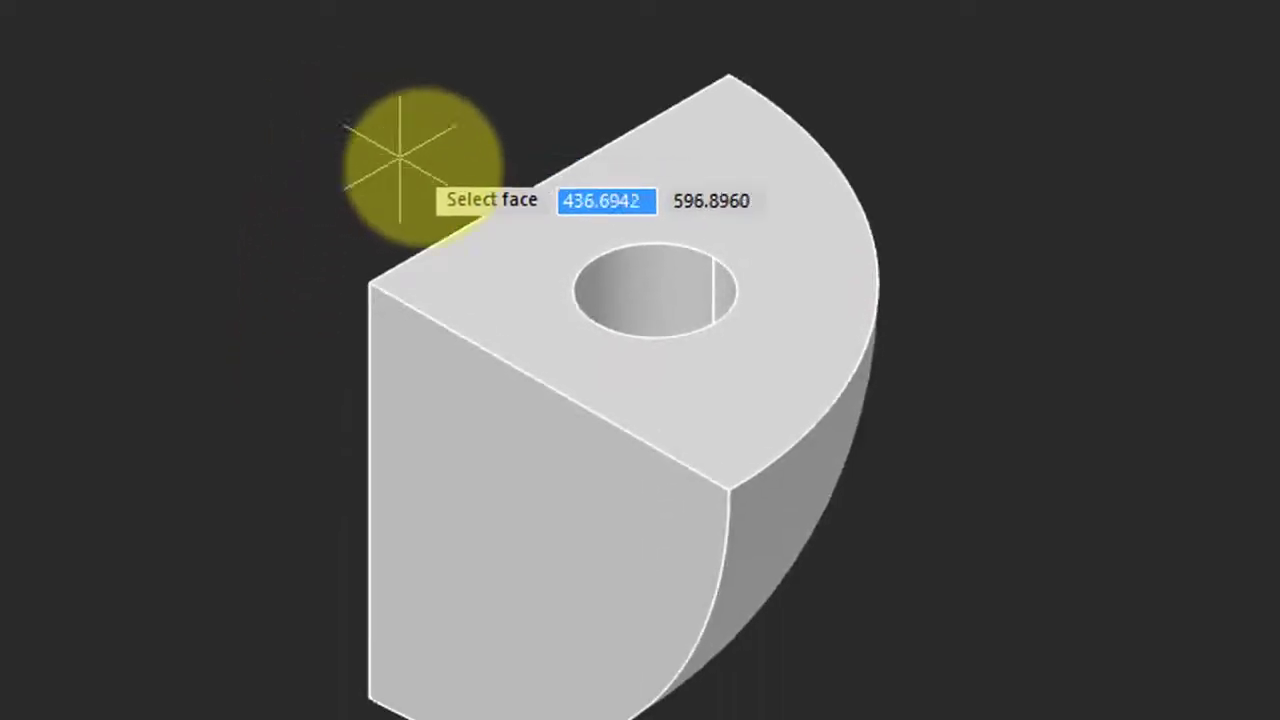
pyautogui.click(537, 248)
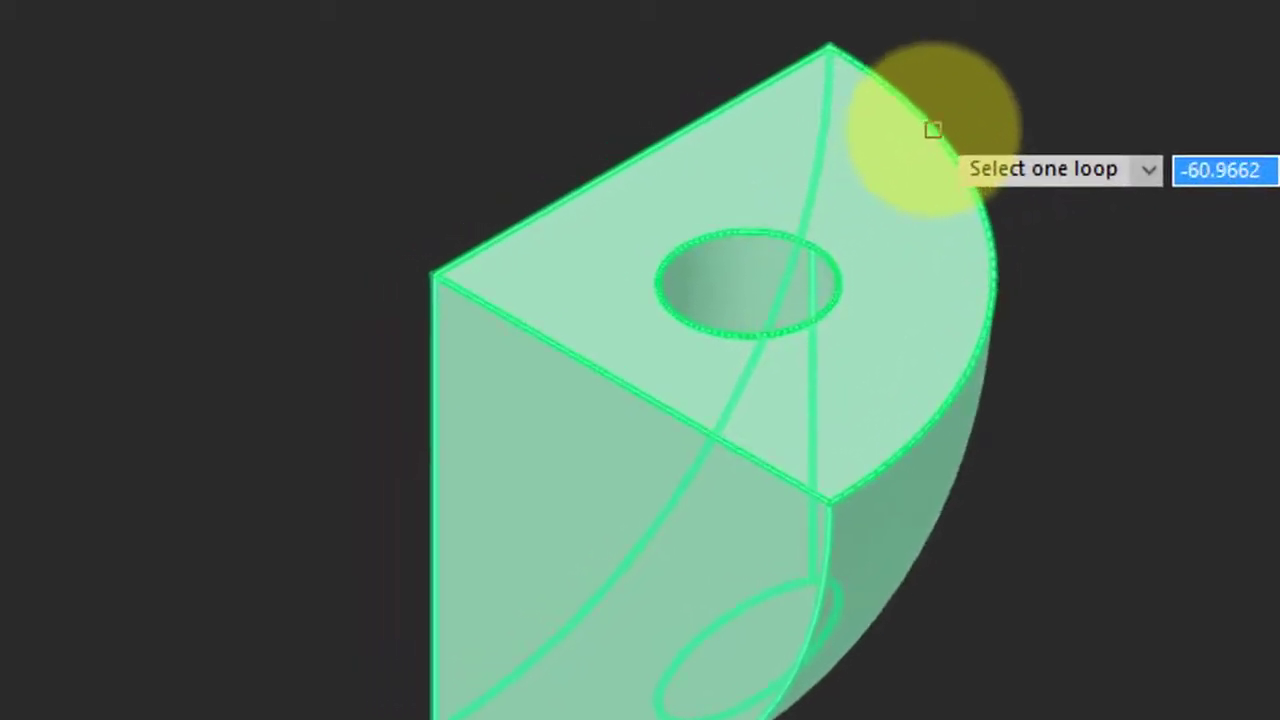
pyautogui.press('Return')
pyautogui.click(933, 128)
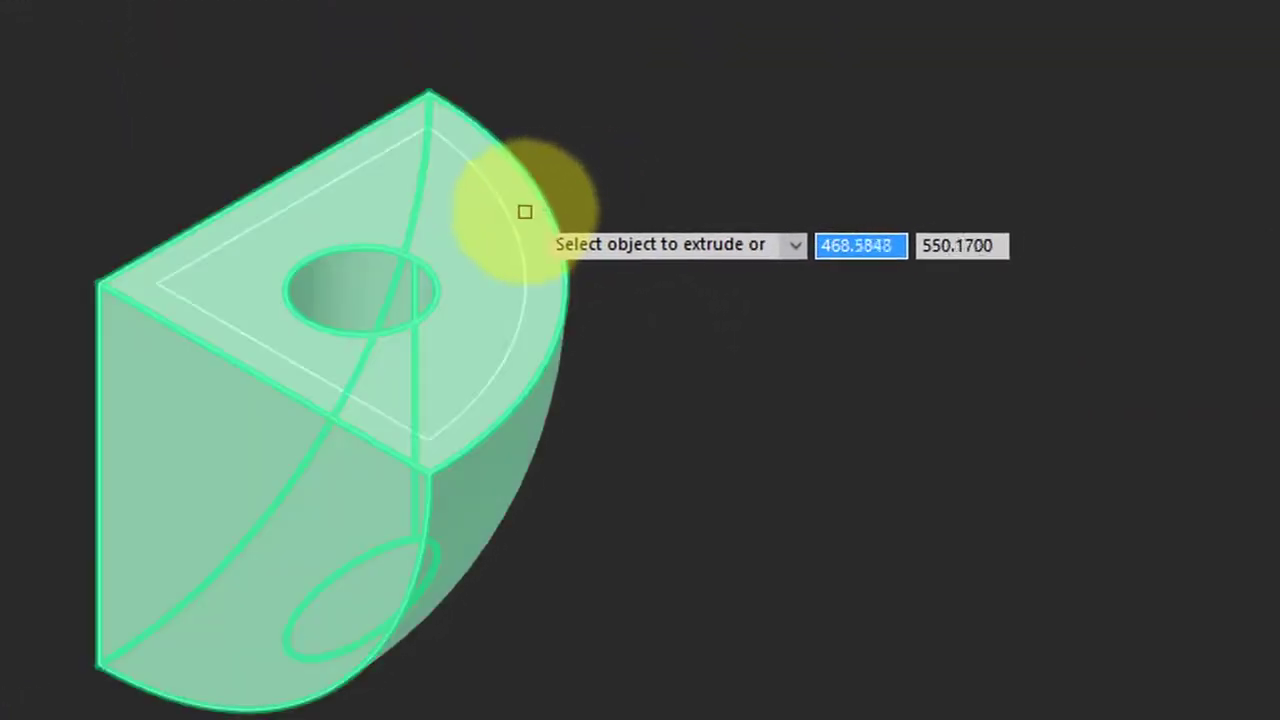
# Select the inset Polyline,0 outline instead of the solid as the extrusion profile
pyautogui.click(518, 213)
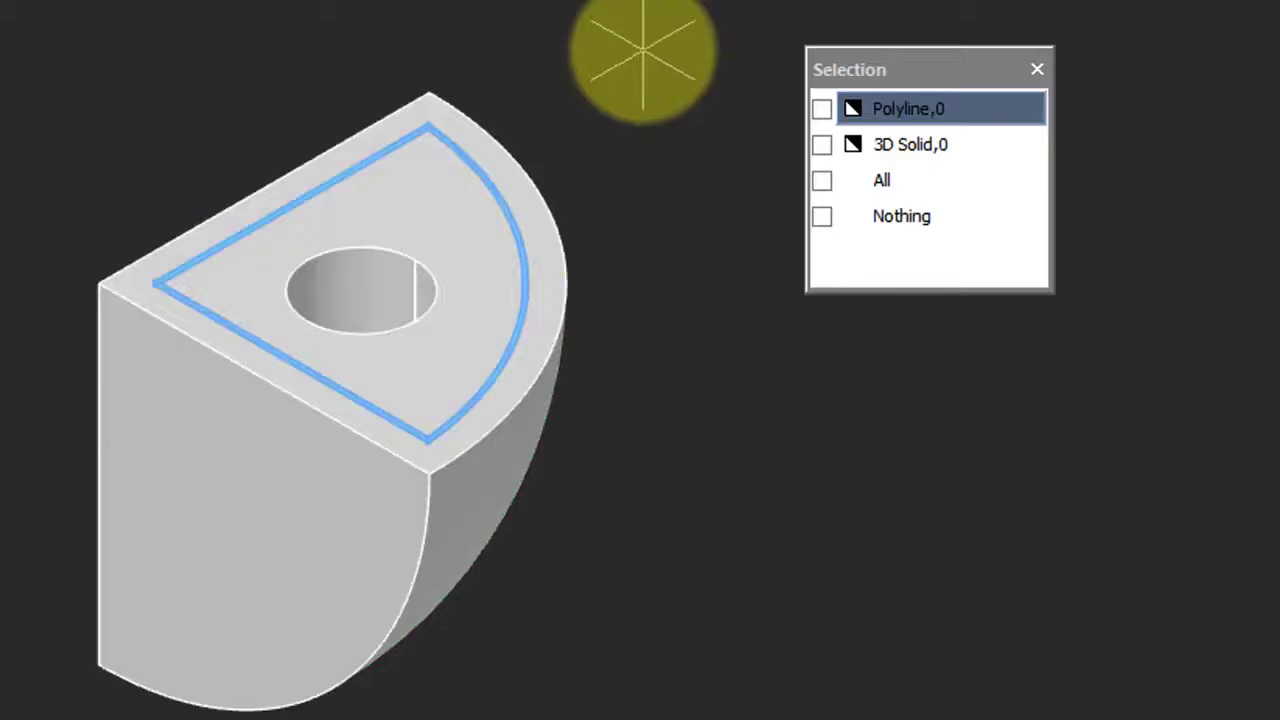
pyautogui.click(821, 109)
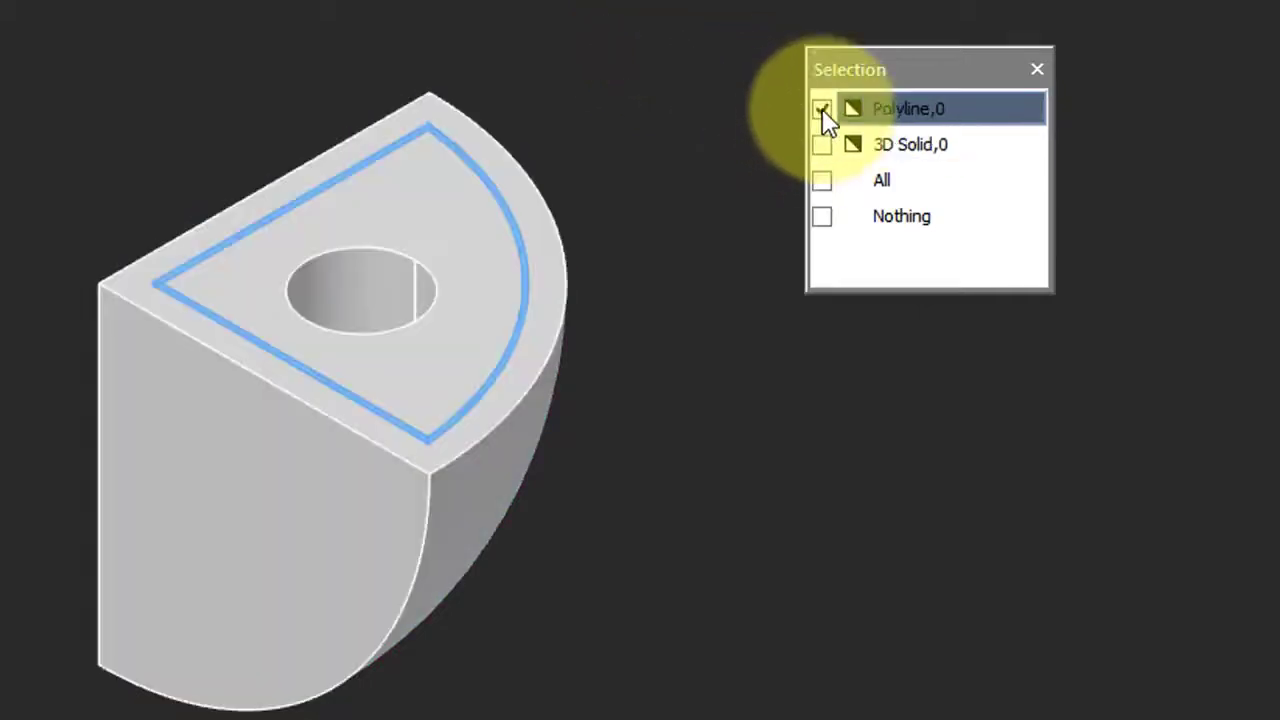
pyautogui.click(1030, 73)
pyautogui.press('Return')
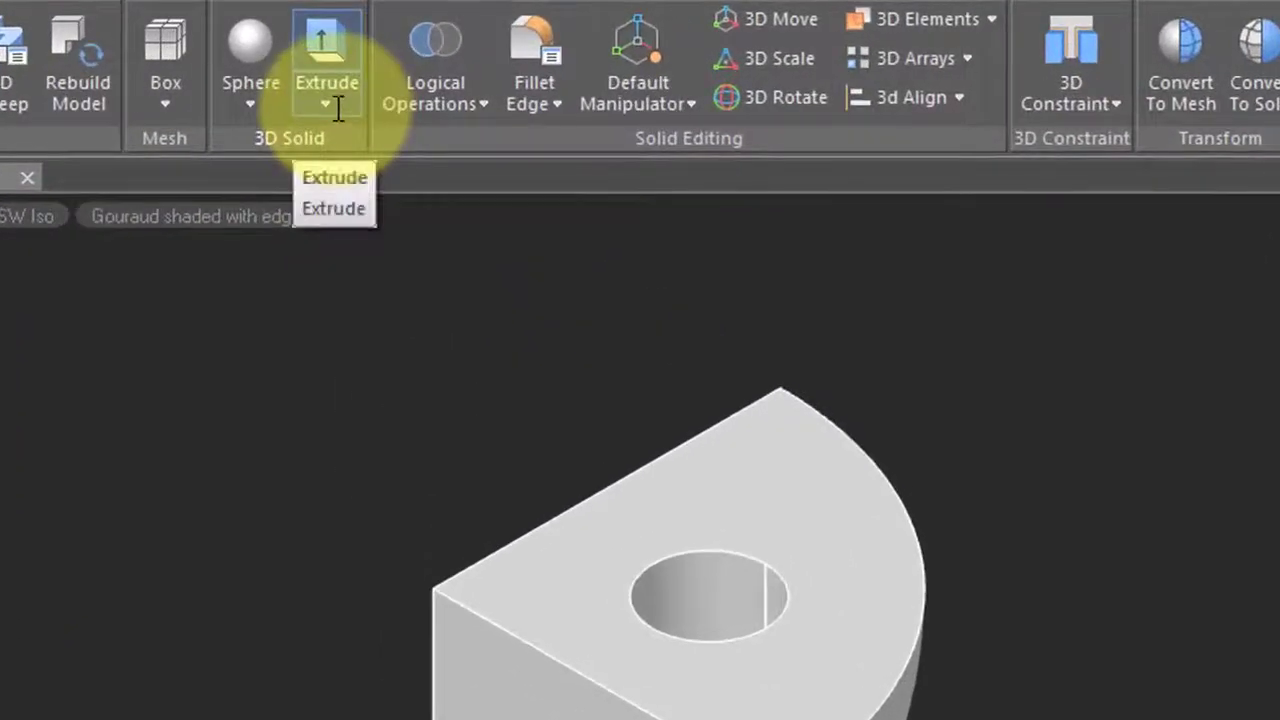
# With Presspull, lower the top face, then push the left side face inward to open the hole
pyautogui.click(330, 104)
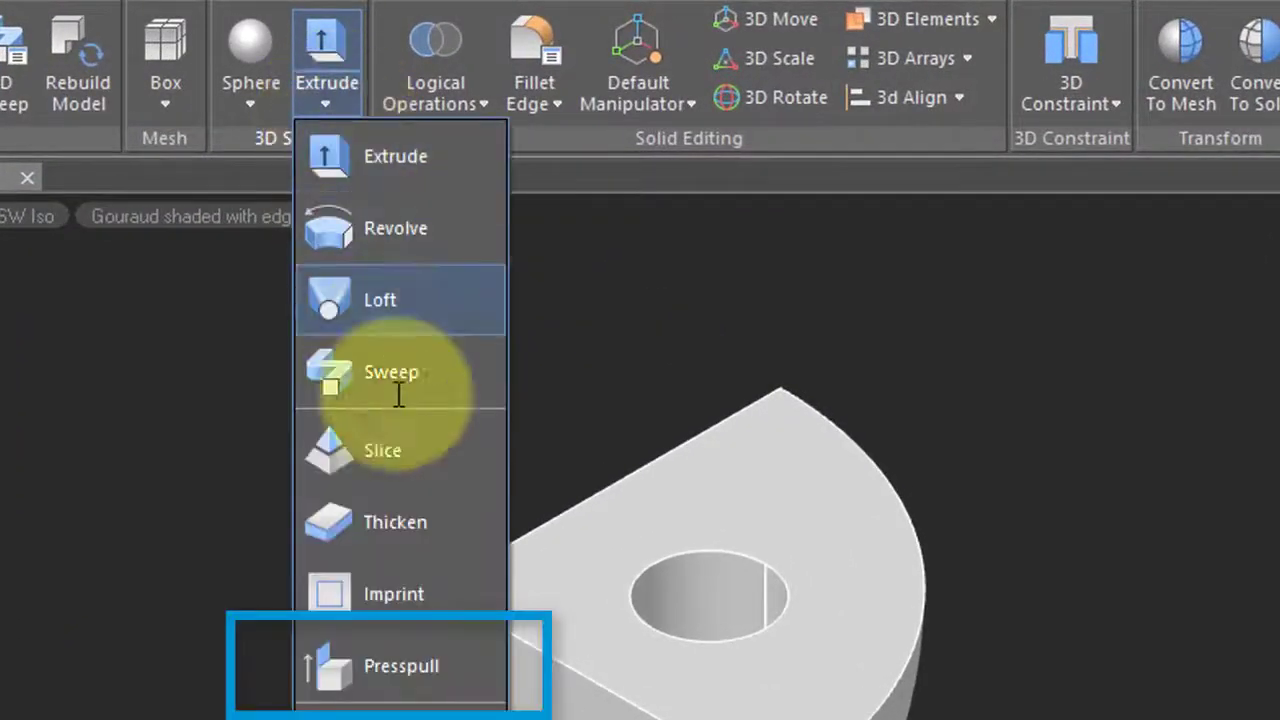
pyautogui.click(423, 651)
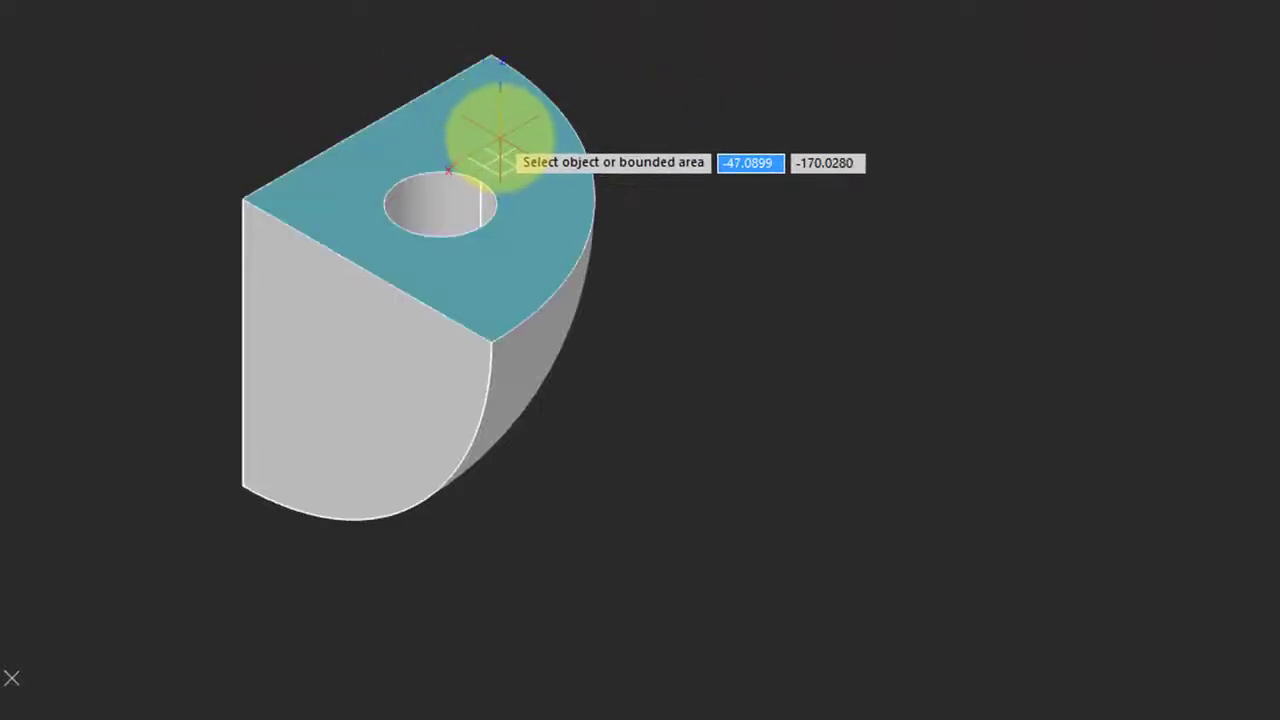
pyautogui.click(500, 135)
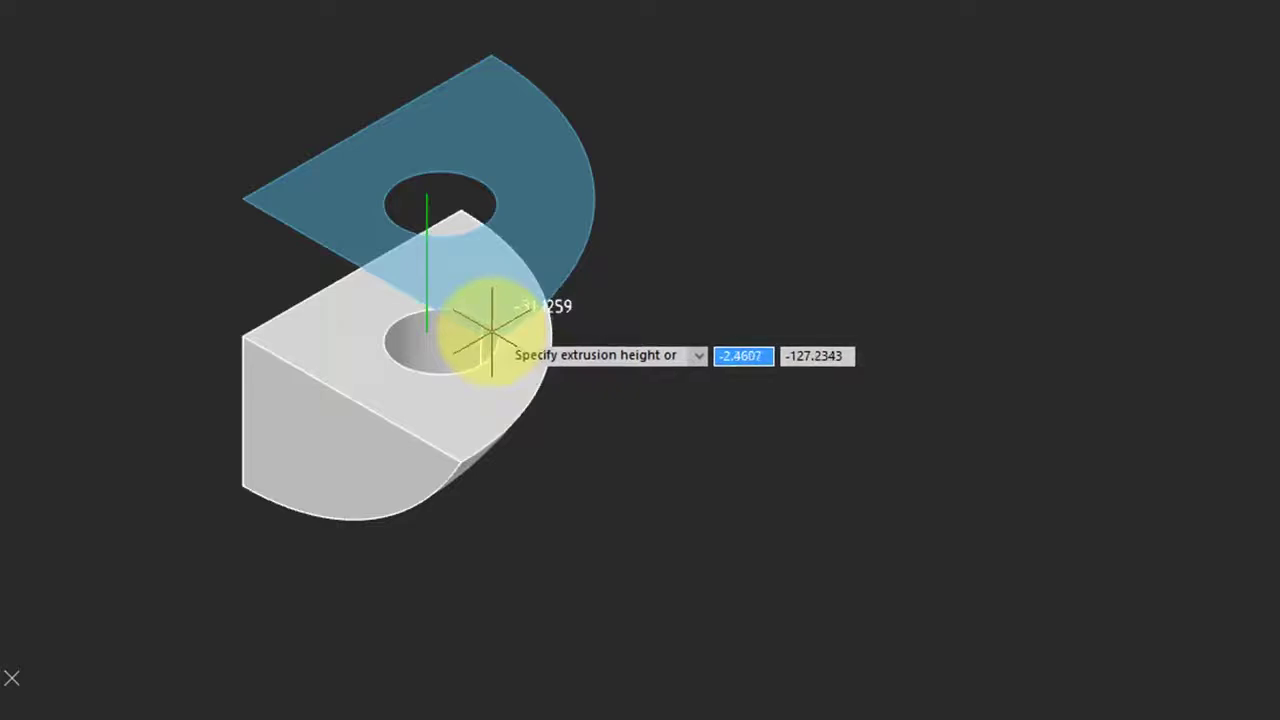
pyautogui.click(490, 298)
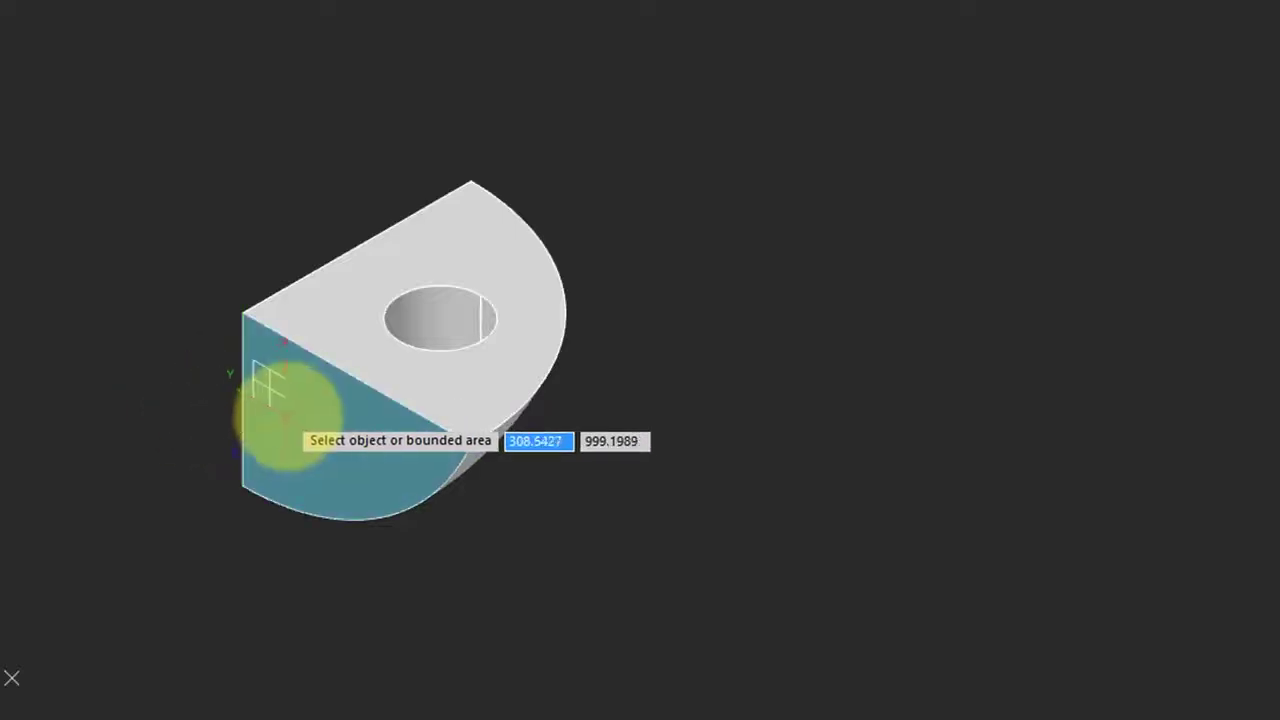
pyautogui.click(297, 410)
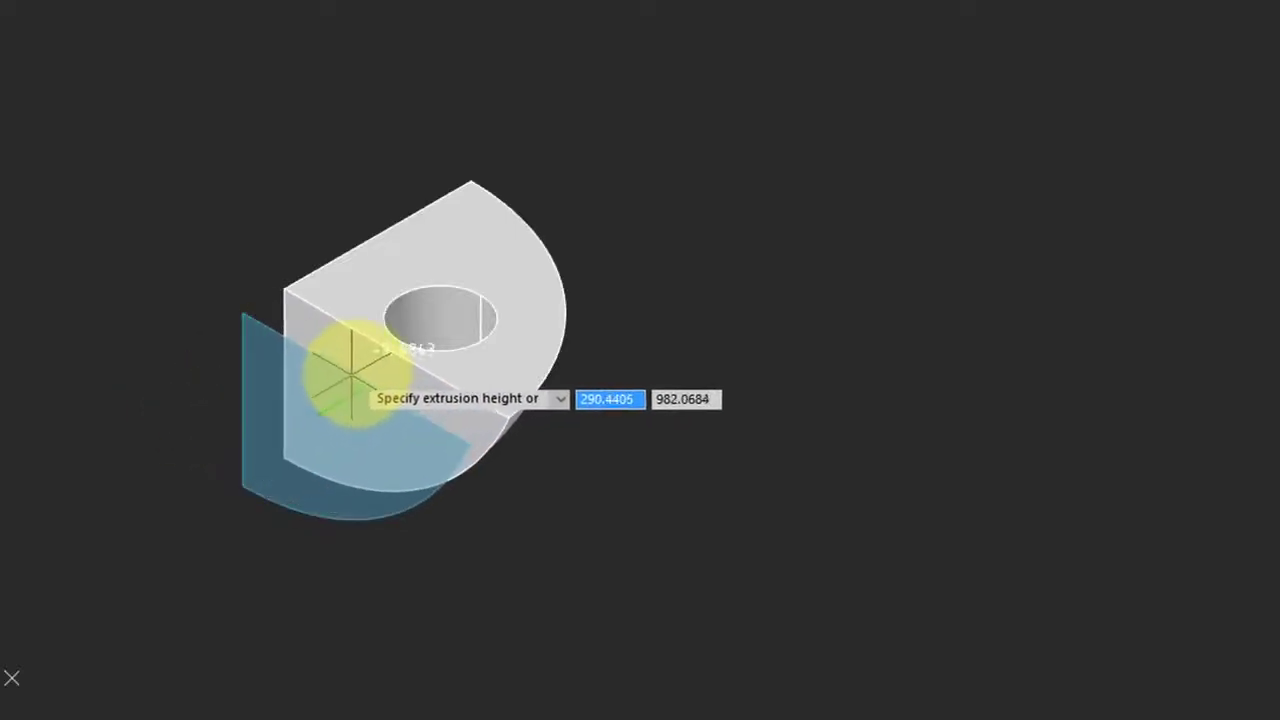
pyautogui.click(391, 343)
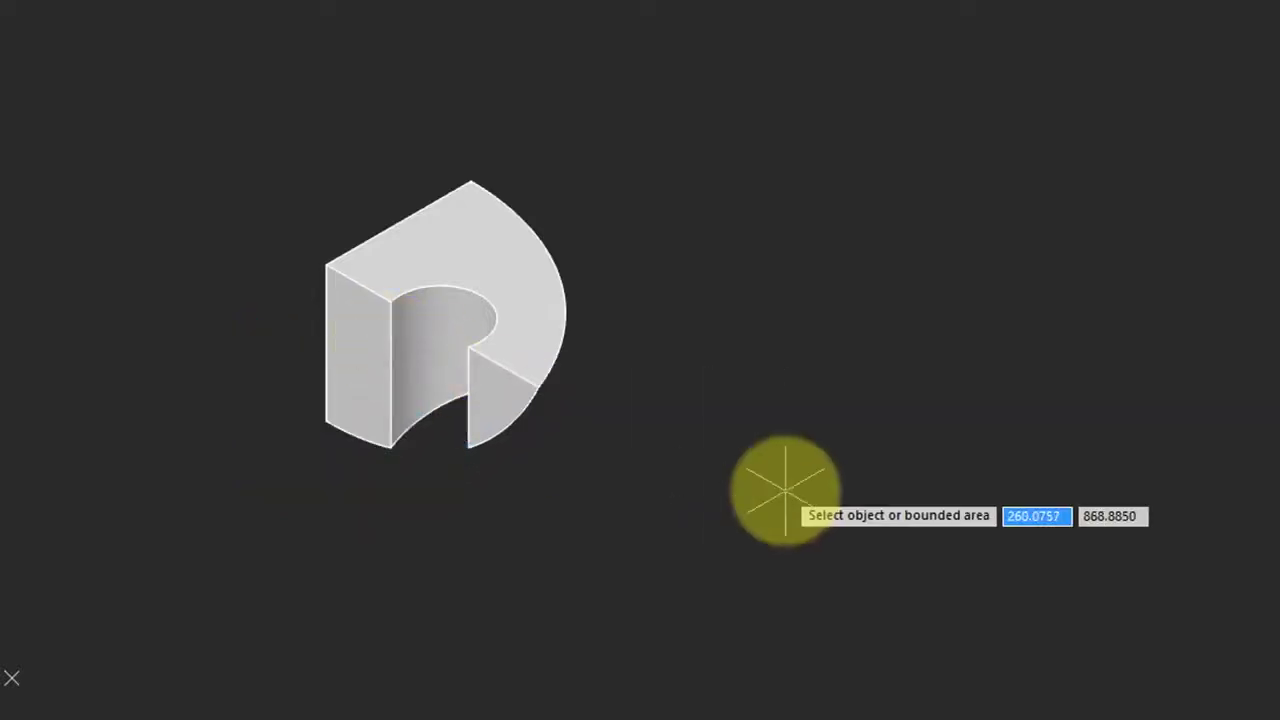